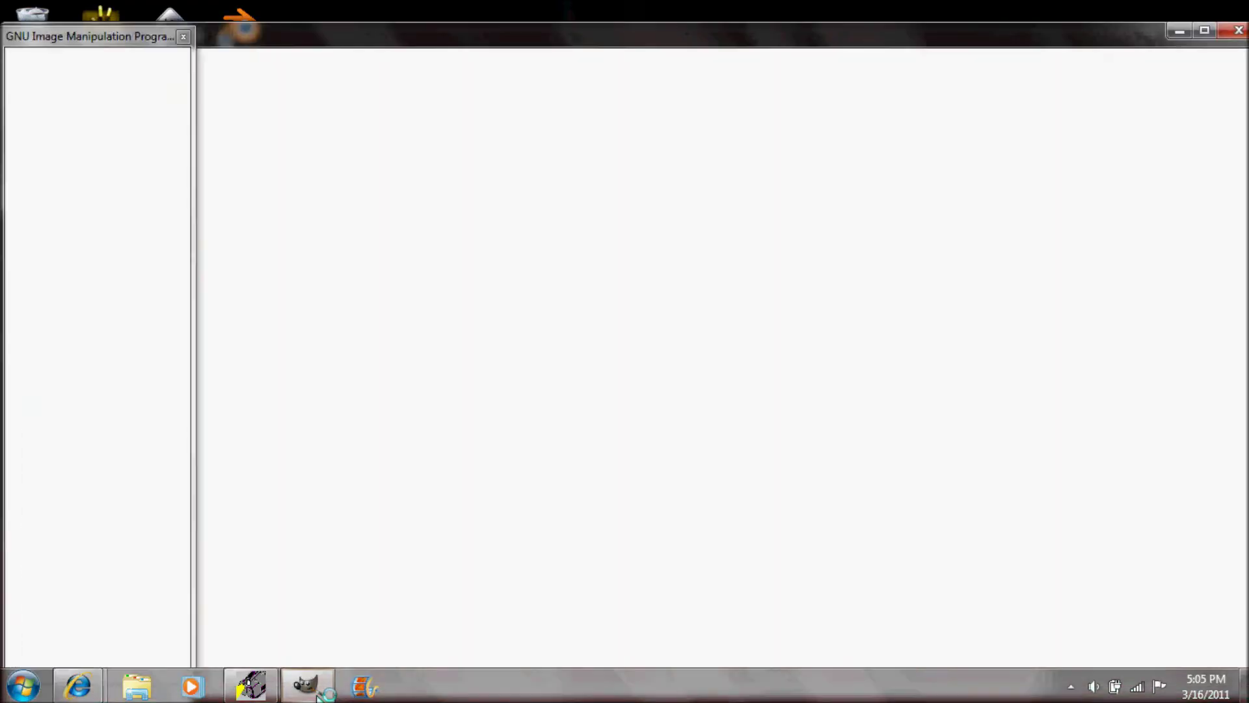
- Maximize the empty image window and shift the Tool Options dock down to reveal the menu bar
{"action": "double_click", "coordinate": [599, 36]}
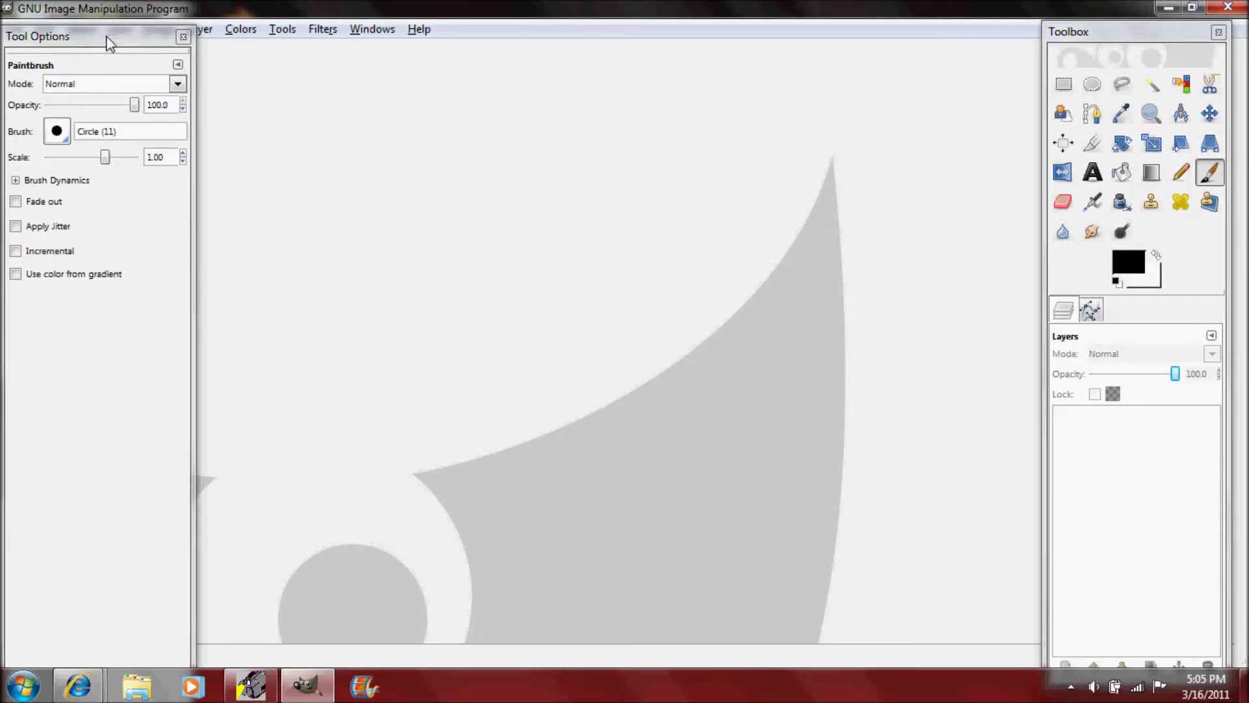
{"action": "left_click_drag", "start_coordinate": [110, 35], "coordinate": [109, 60]}
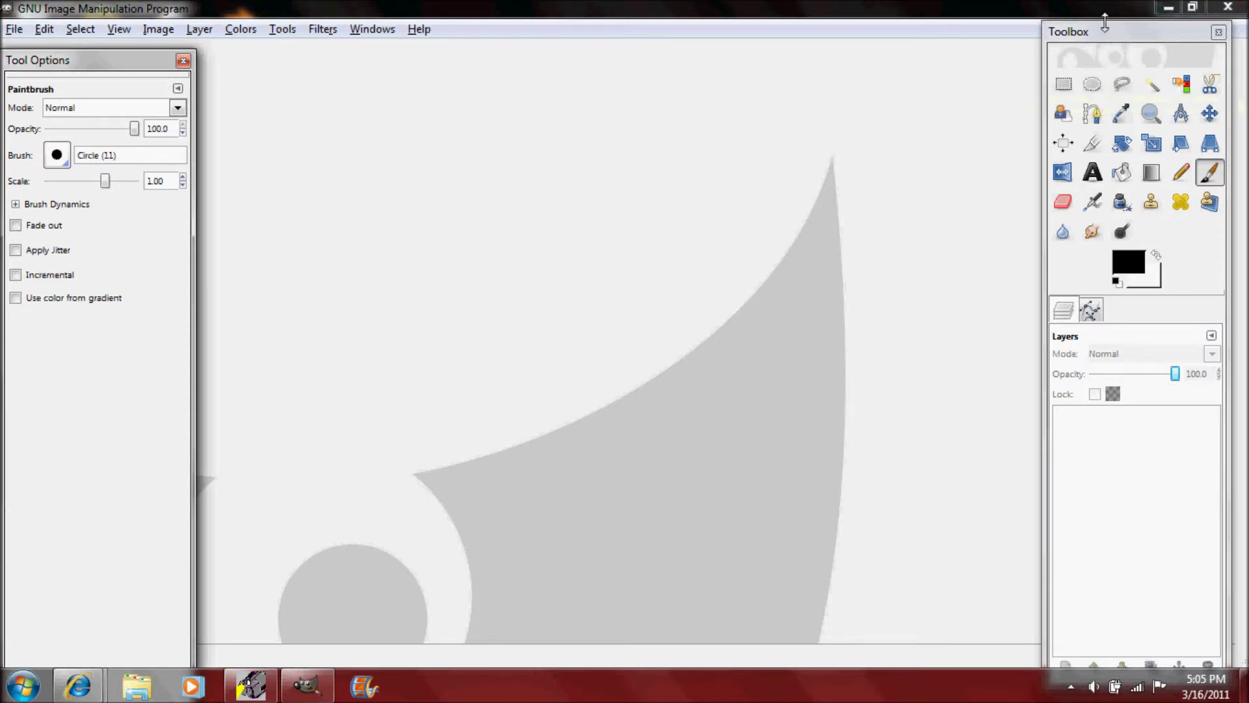
- Create a new image 700 pixels wide by 100 pixels high from File > New
{"action": "left_click", "coordinate": [14, 29]}
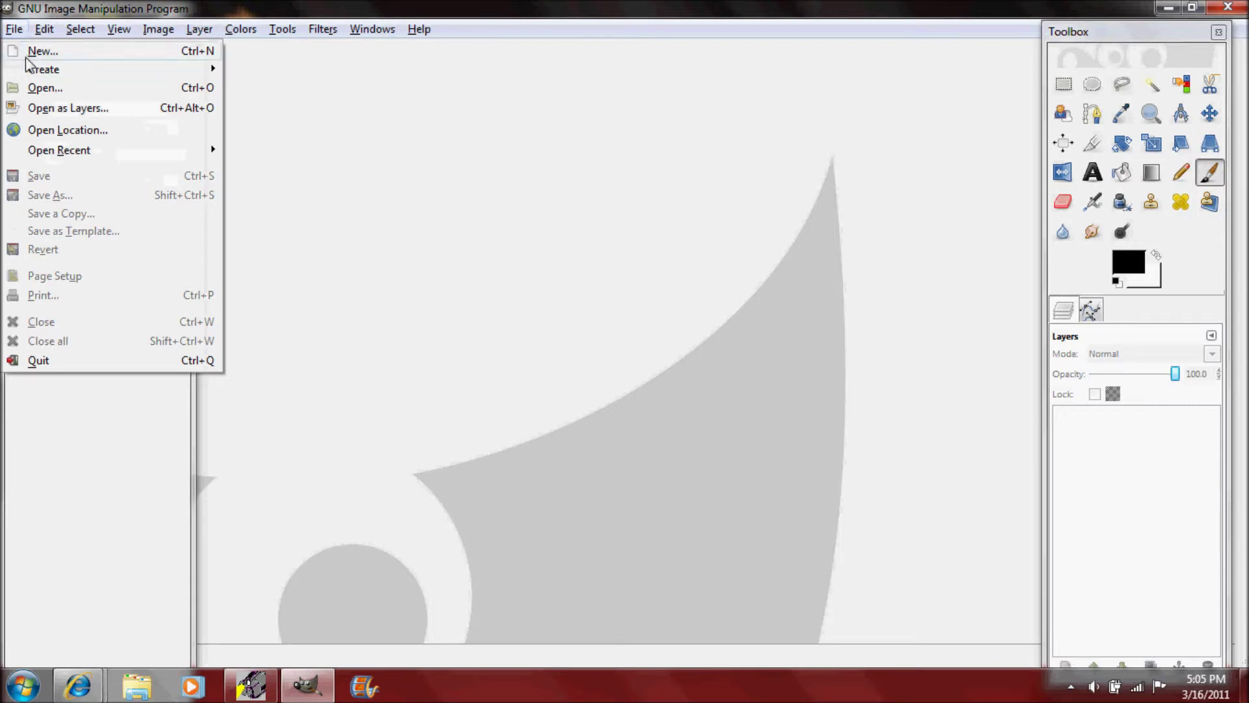
{"action": "left_click", "coordinate": [25, 57]}
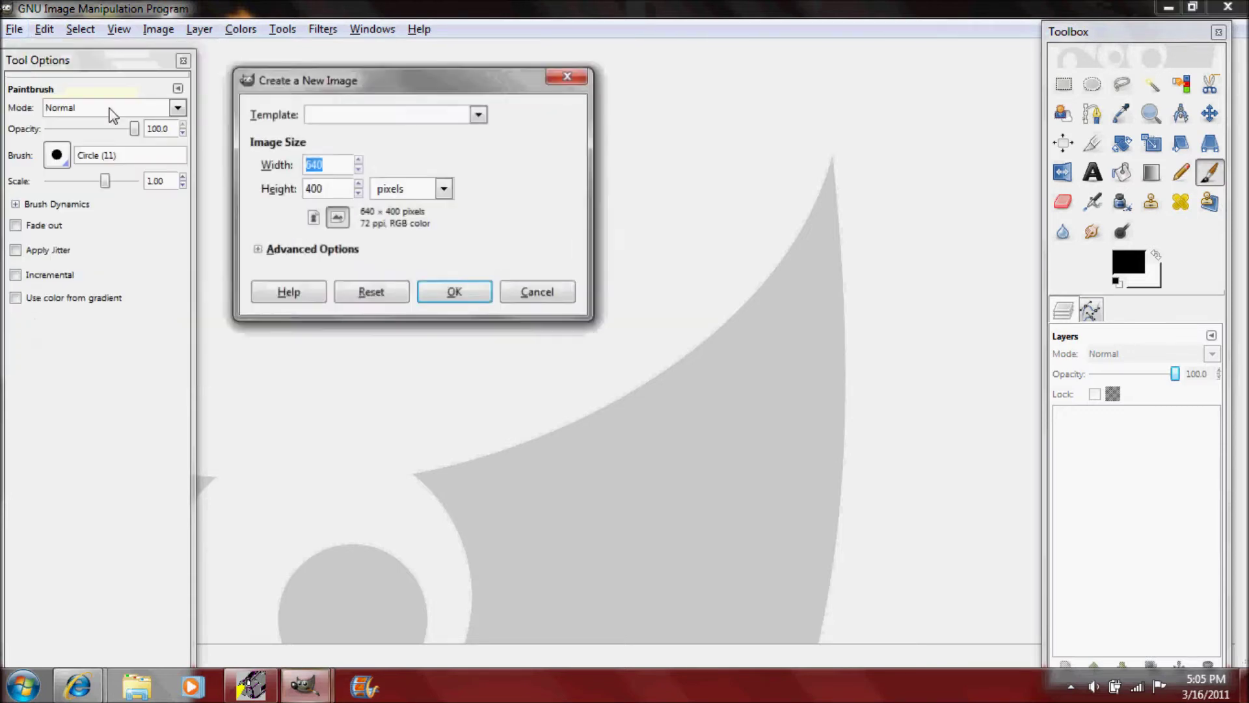
{"action": "left_click", "coordinate": [346, 187]}
{"action": "left_click_drag", "start_coordinate": [346, 187], "coordinate": [232, 170]}
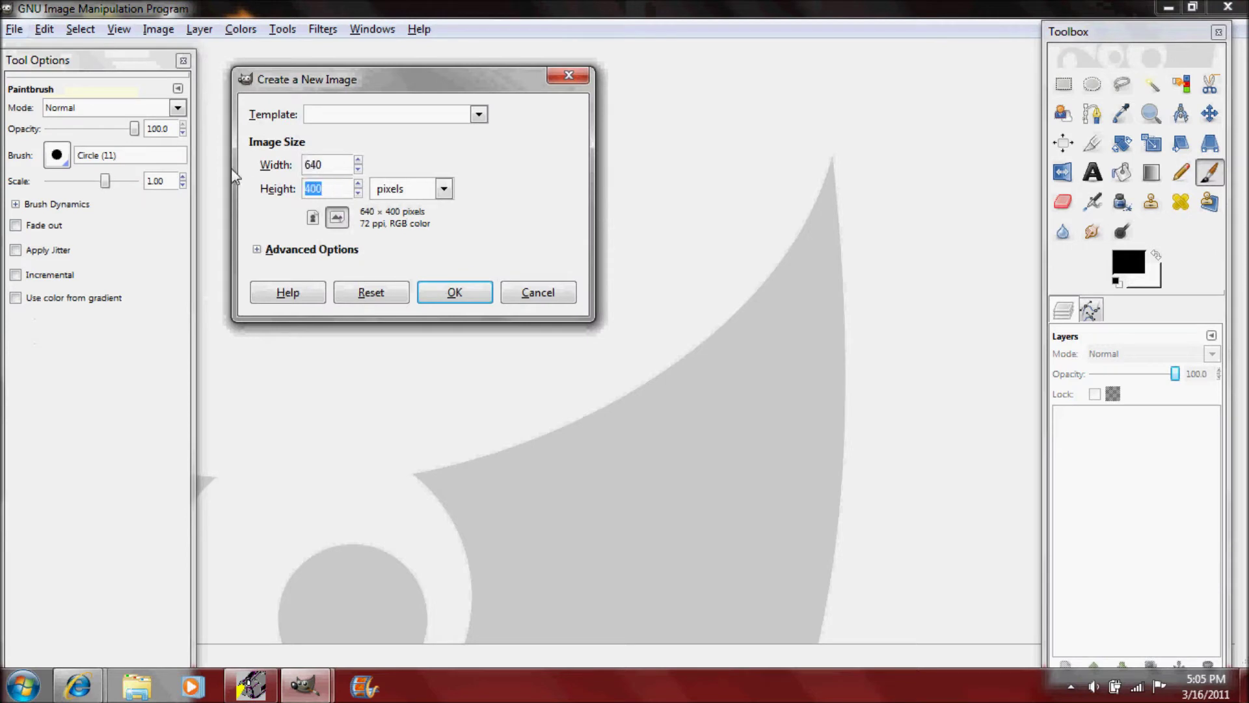
{"action": "type", "text": "100"}
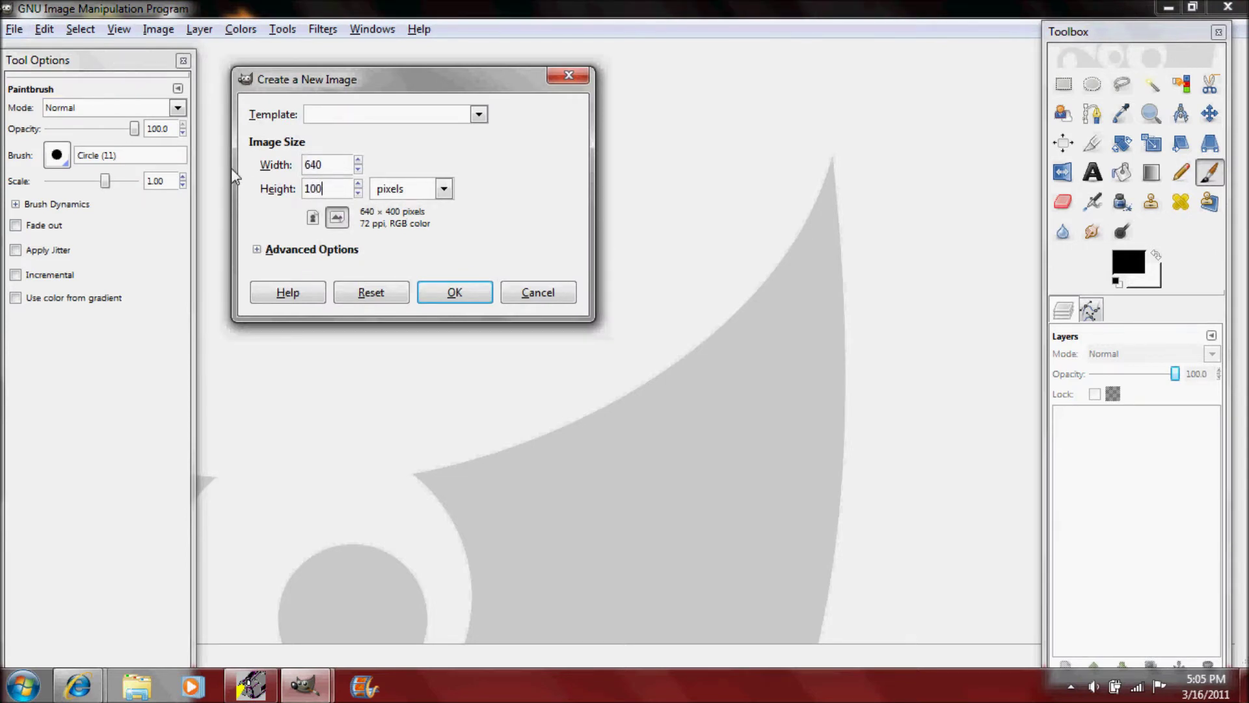
{"action": "left_click_drag", "start_coordinate": [335, 164], "coordinate": [307, 156]}
{"action": "type", "text": "700"}
{"action": "left_click", "coordinate": [471, 290]}
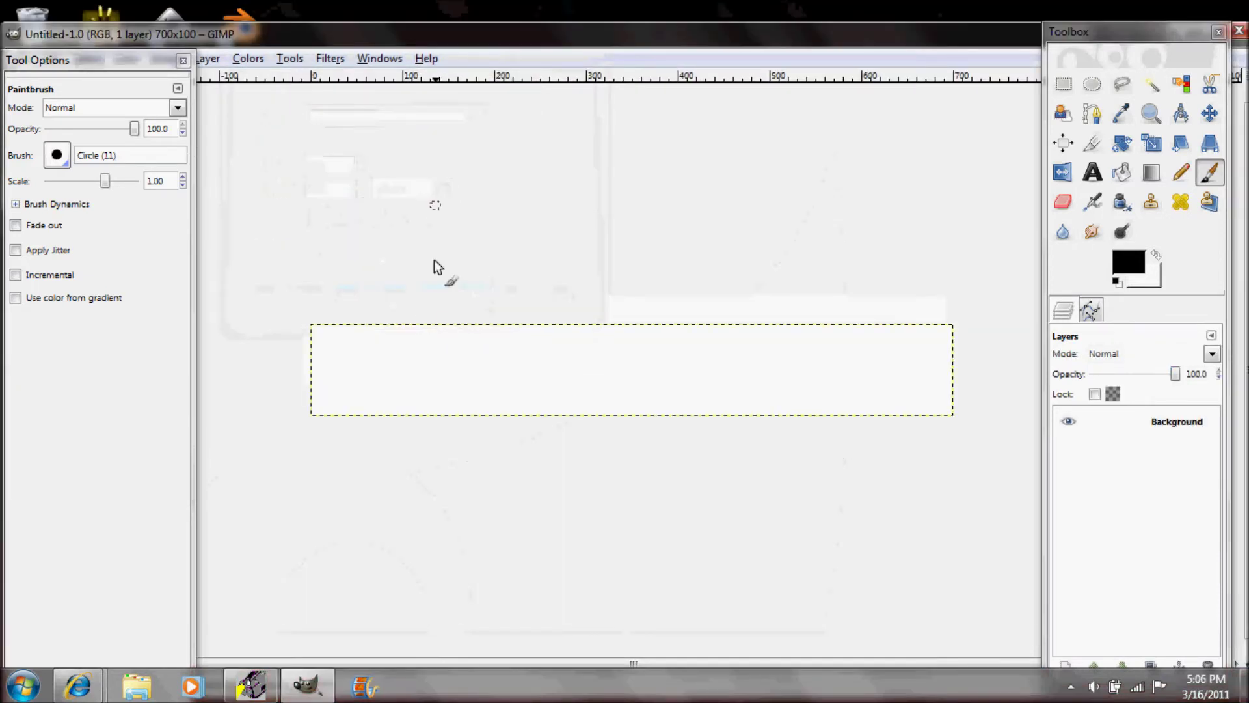
{"action": "double_click", "coordinate": [455, 47]}
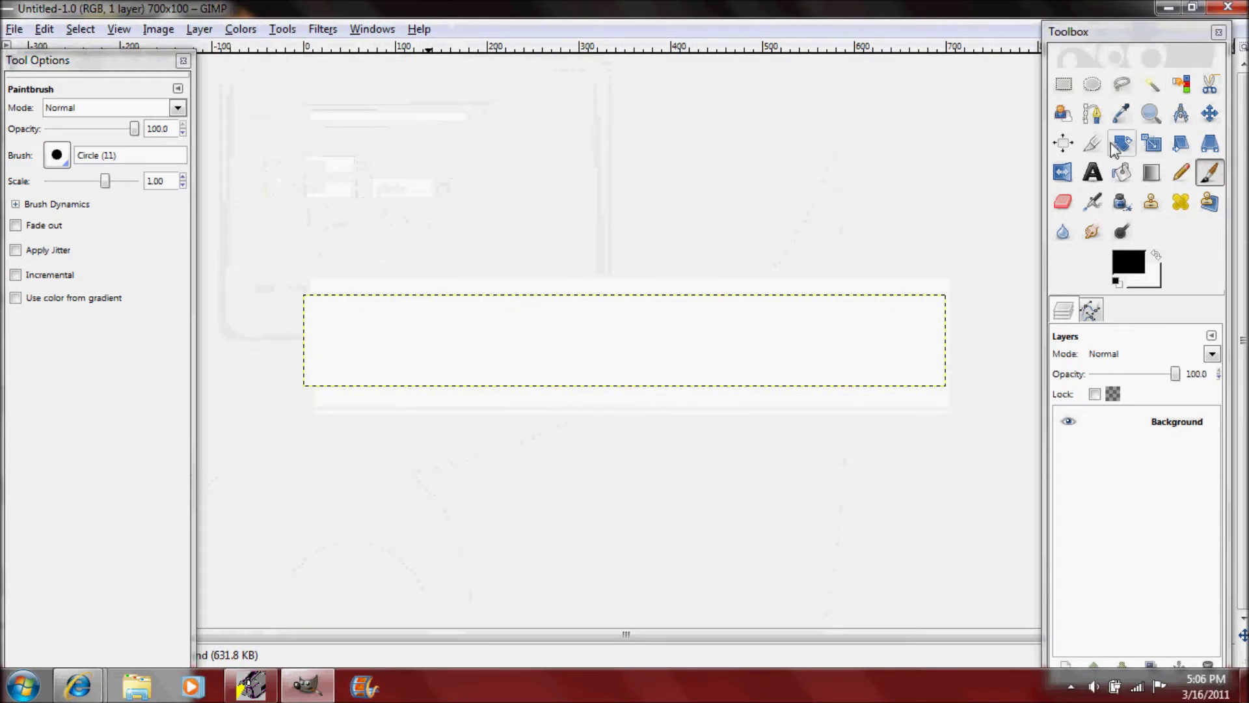
{"action": "left_click", "coordinate": [1092, 173]}
{"action": "left_click", "coordinate": [333, 337]}
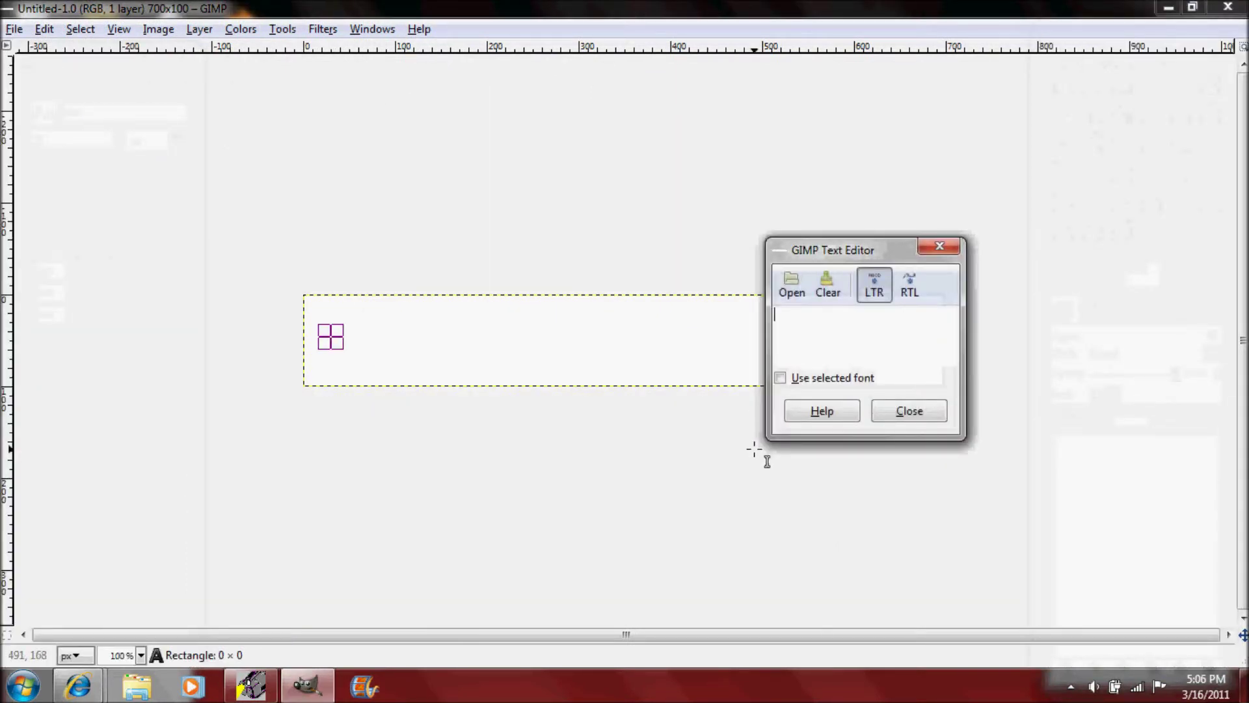
{"action": "type", "text": "www.C"}
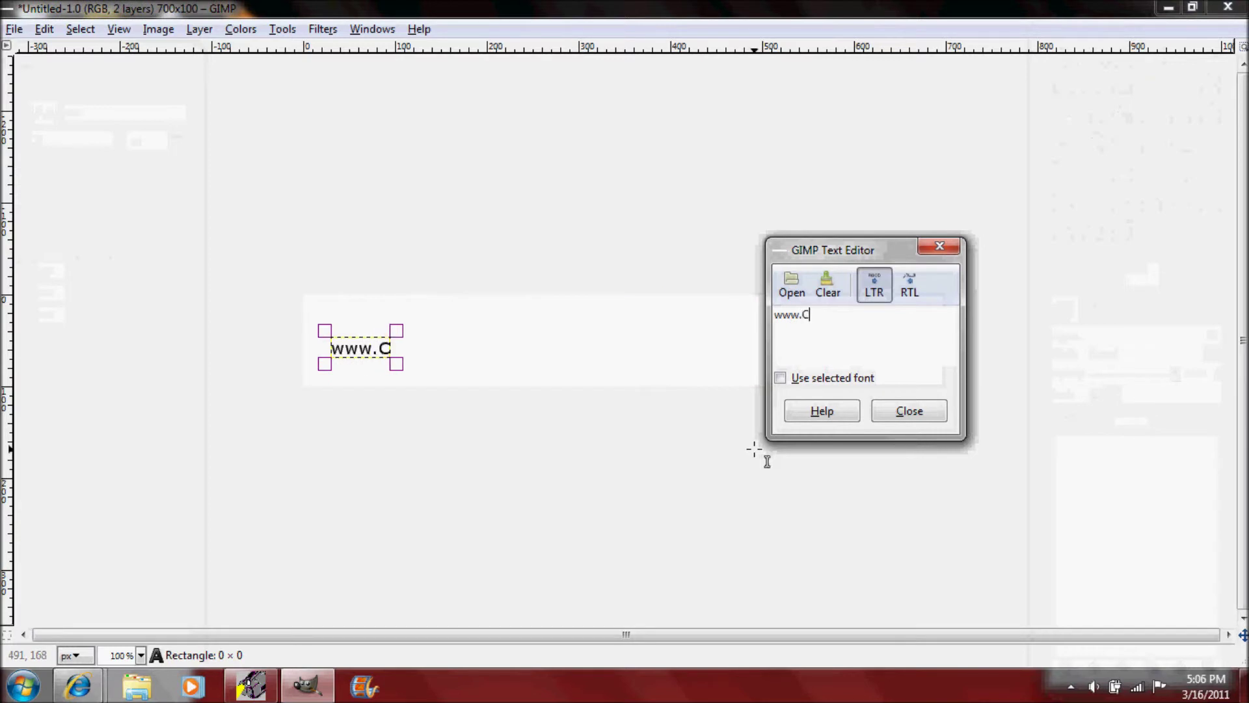
{"action": "type", "text": "ompwiztutorial"}
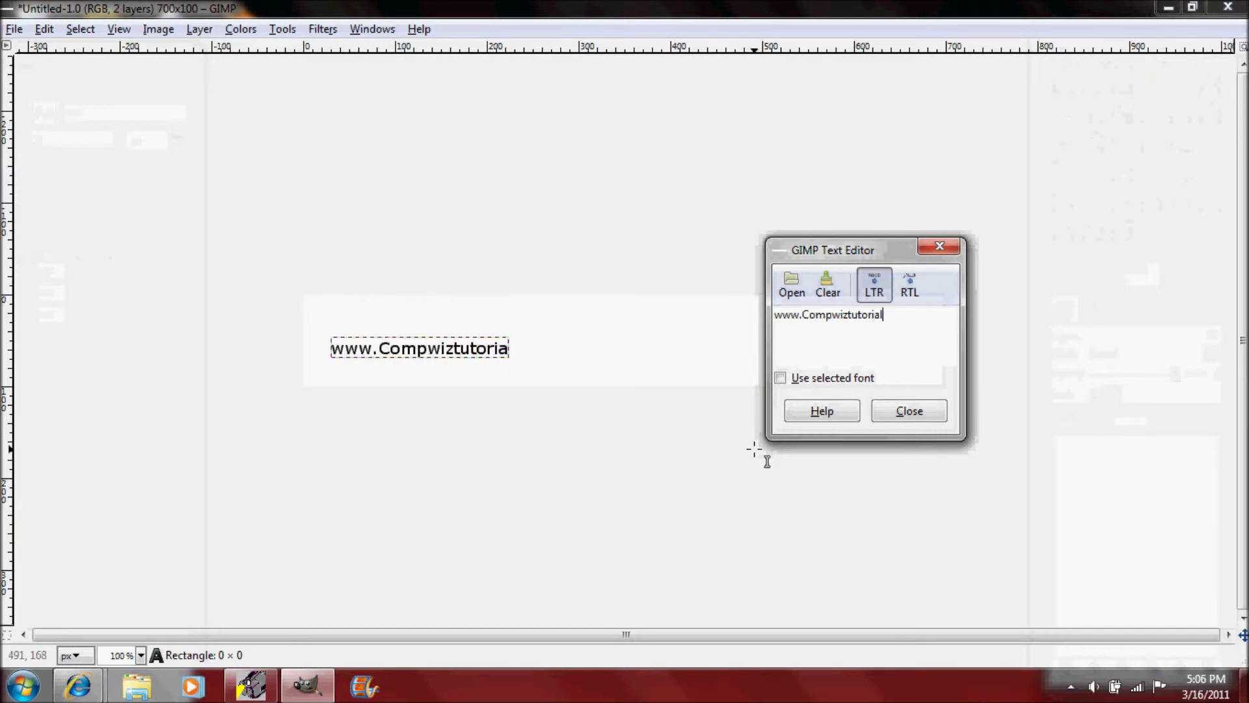
{"action": "type", "text": "s.webs"}
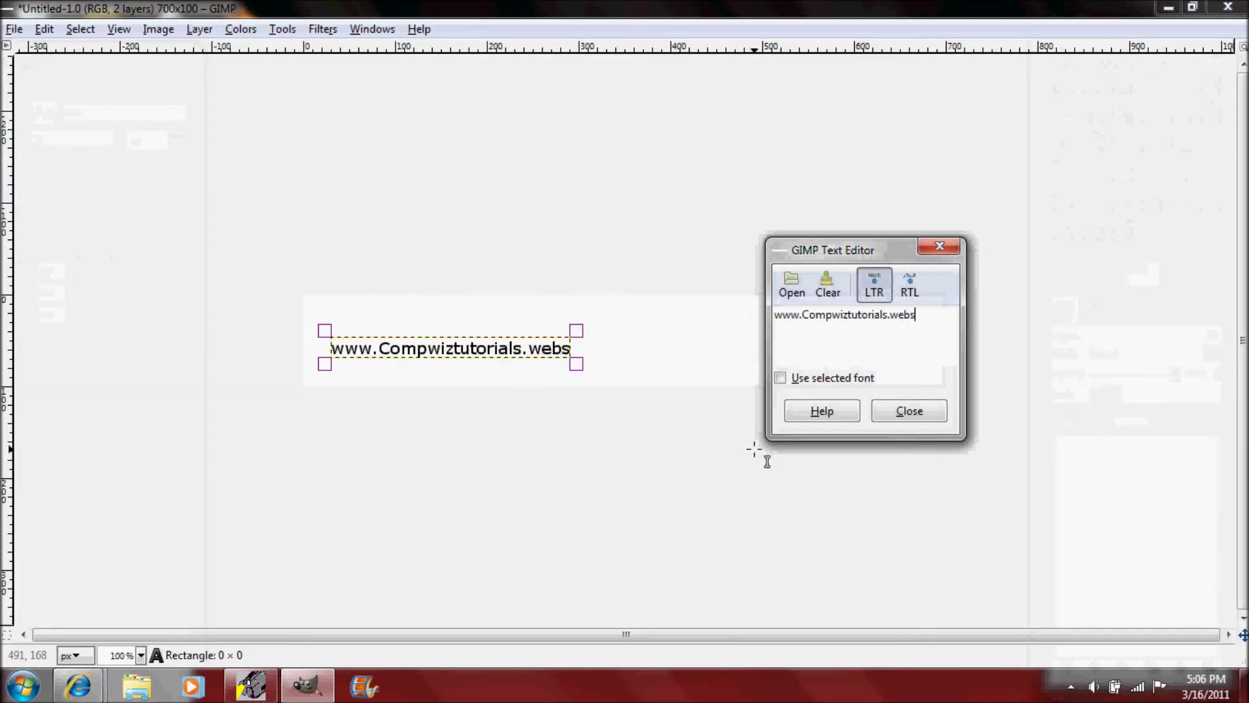
{"action": "type", "text": ".com"}
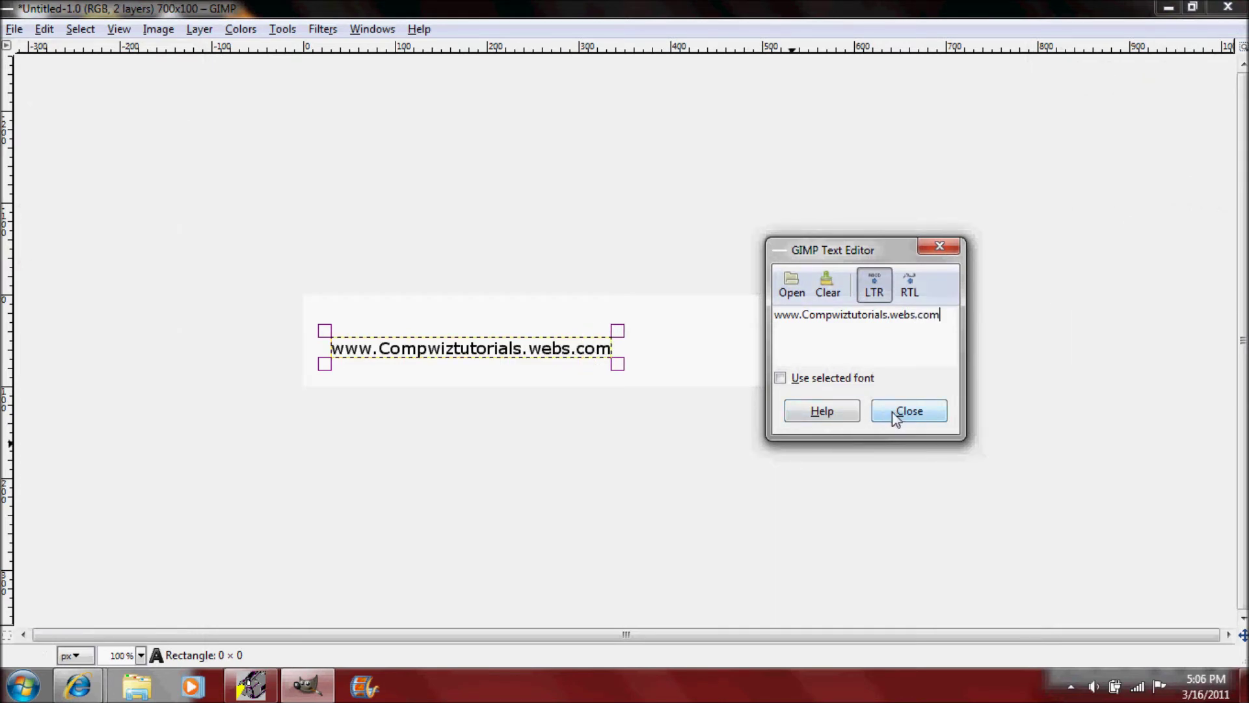
{"action": "left_click", "coordinate": [908, 411]}
{"action": "left_click", "coordinate": [458, 333]}
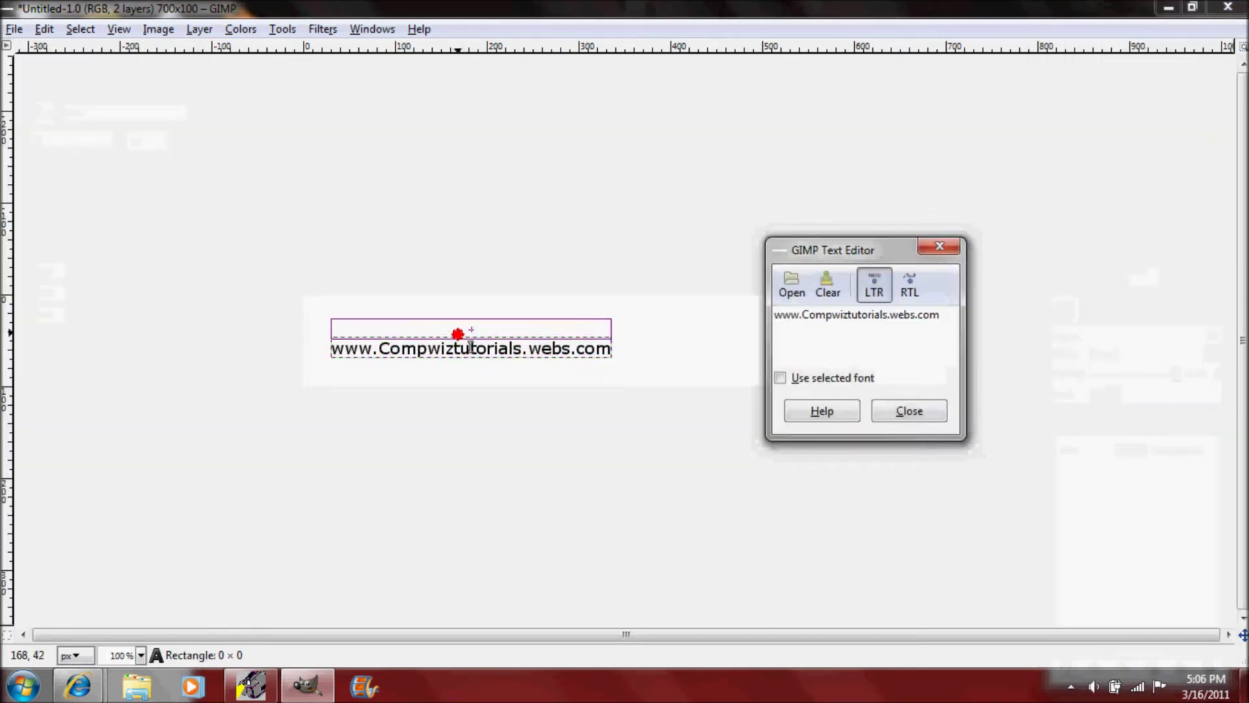
{"action": "left_click", "coordinate": [911, 411]}
- Change the website text font to Sans Bold Italic and widen its box so '.com' shows
{"action": "key", "text": "Tab"}
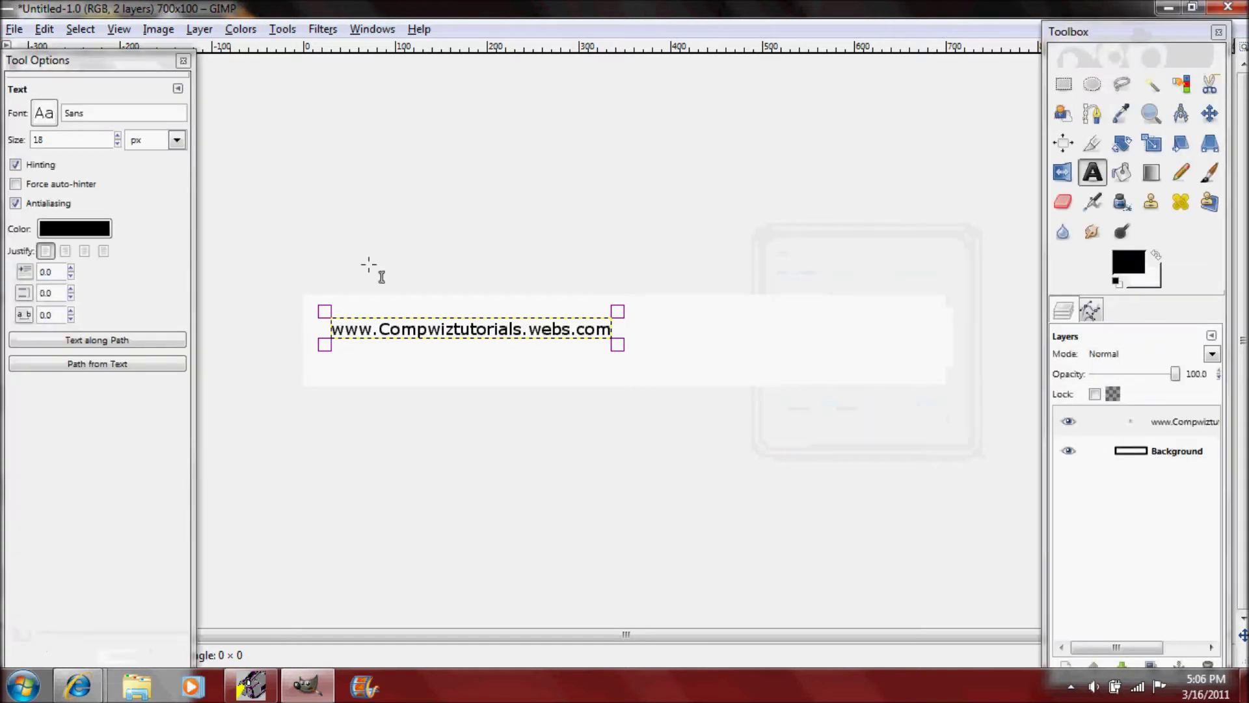
{"action": "left_click", "coordinate": [56, 120]}
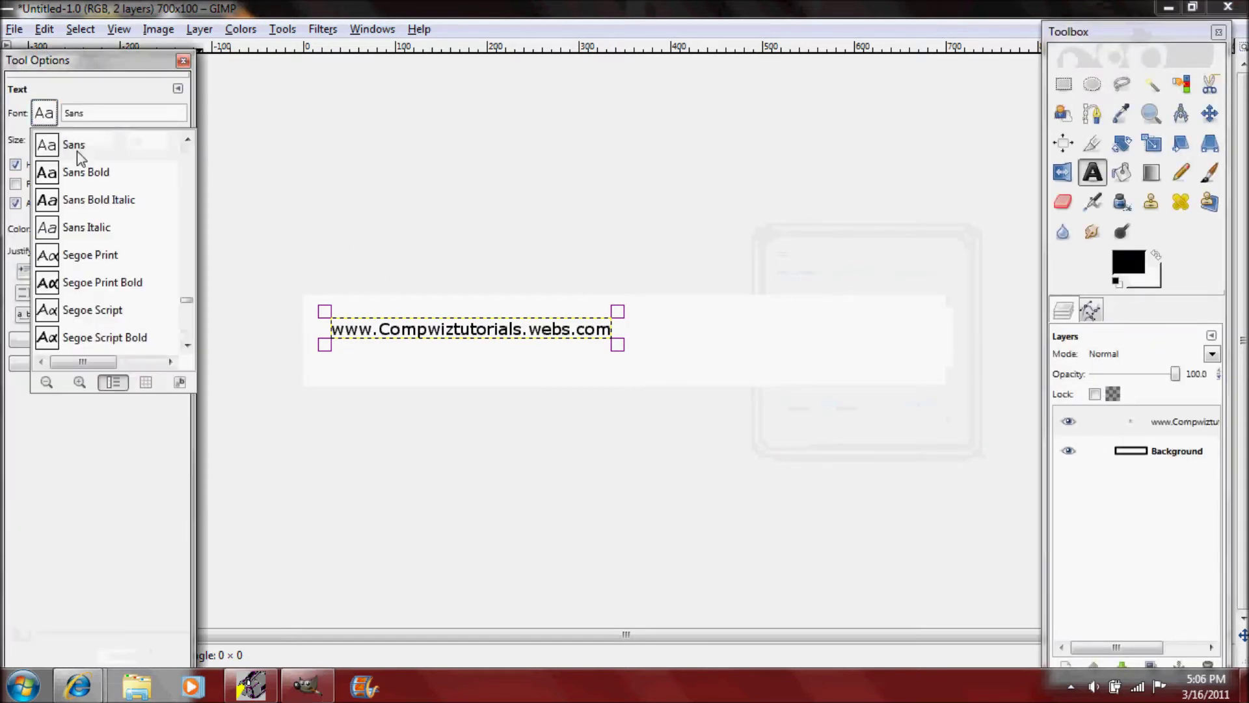
{"action": "left_click", "coordinate": [89, 202]}
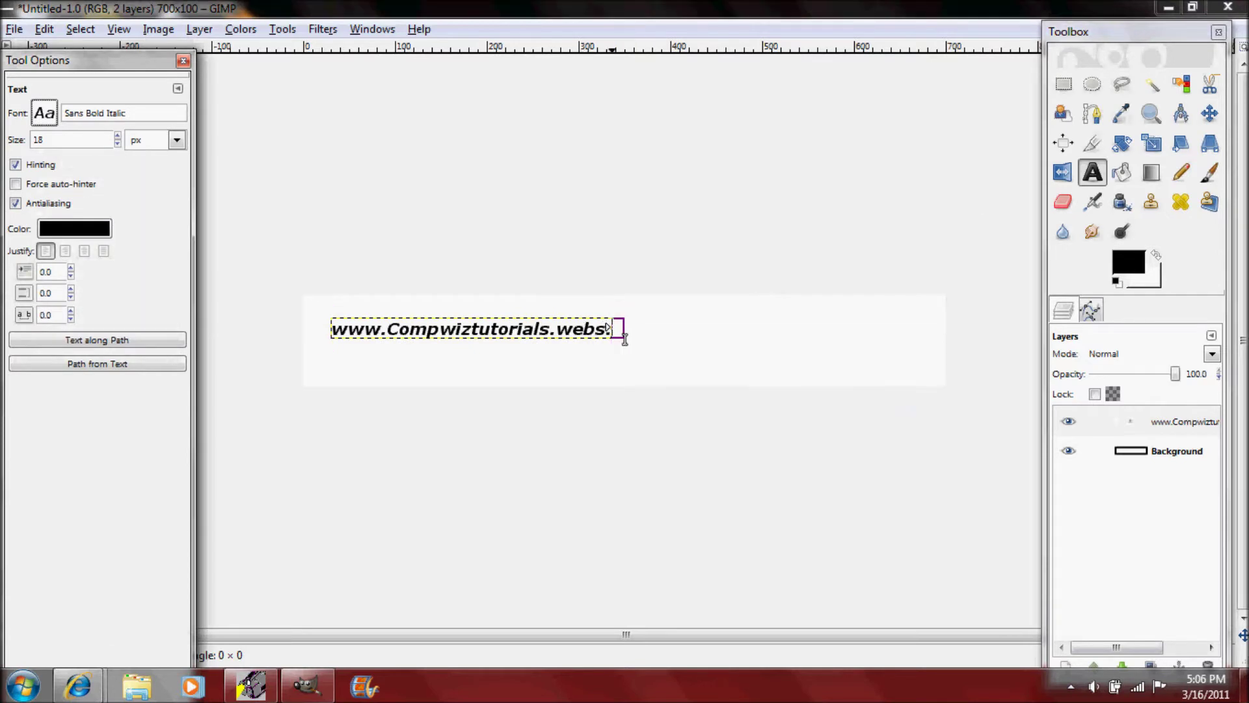
{"action": "left_click_drag", "start_coordinate": [625, 343], "coordinate": [692, 347]}
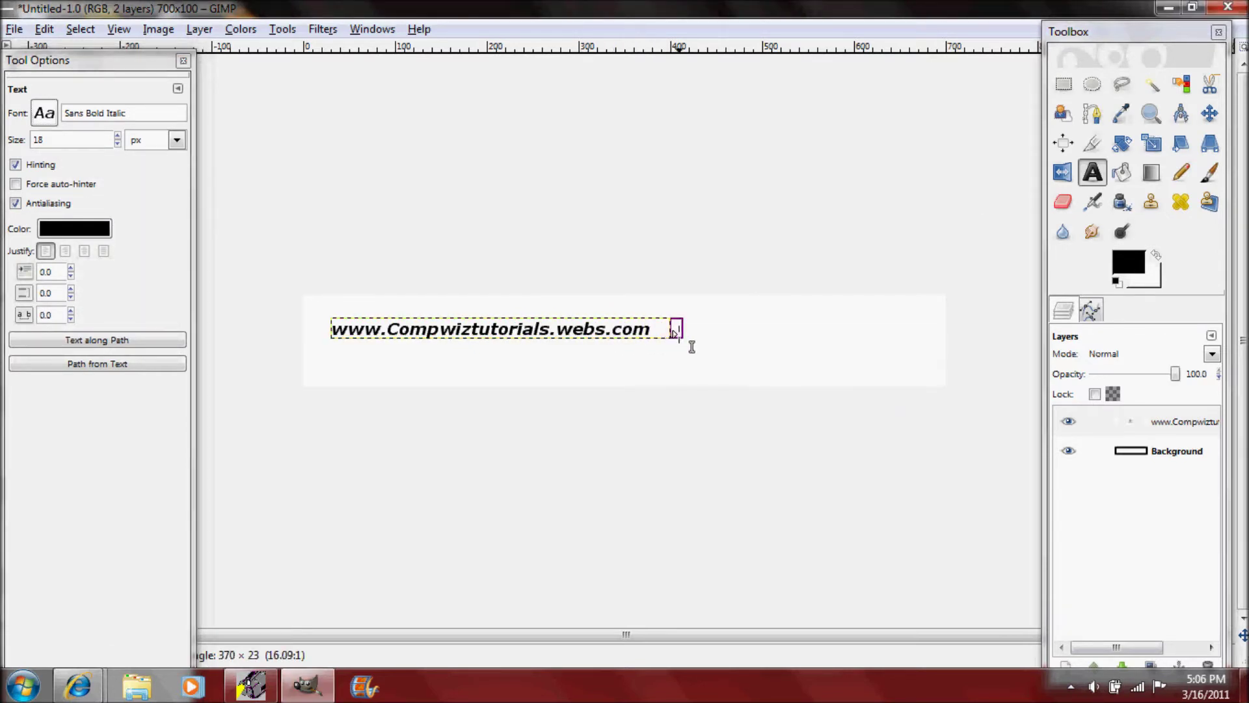
- Set the text size to 30 px, enlarge the text box to fit, and nudge it right
{"action": "double_click", "coordinate": [99, 141]}
{"action": "key", "text": "Return"}
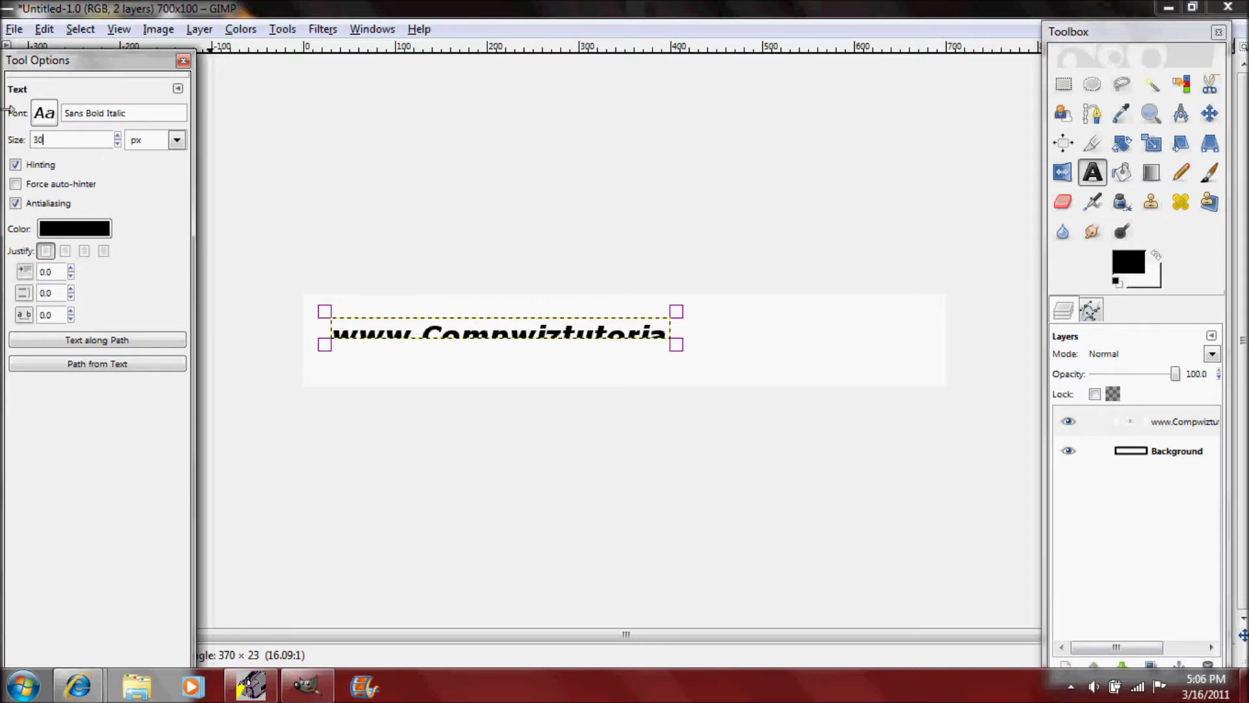
{"action": "left_click_drag", "start_coordinate": [677, 344], "coordinate": [895, 369]}
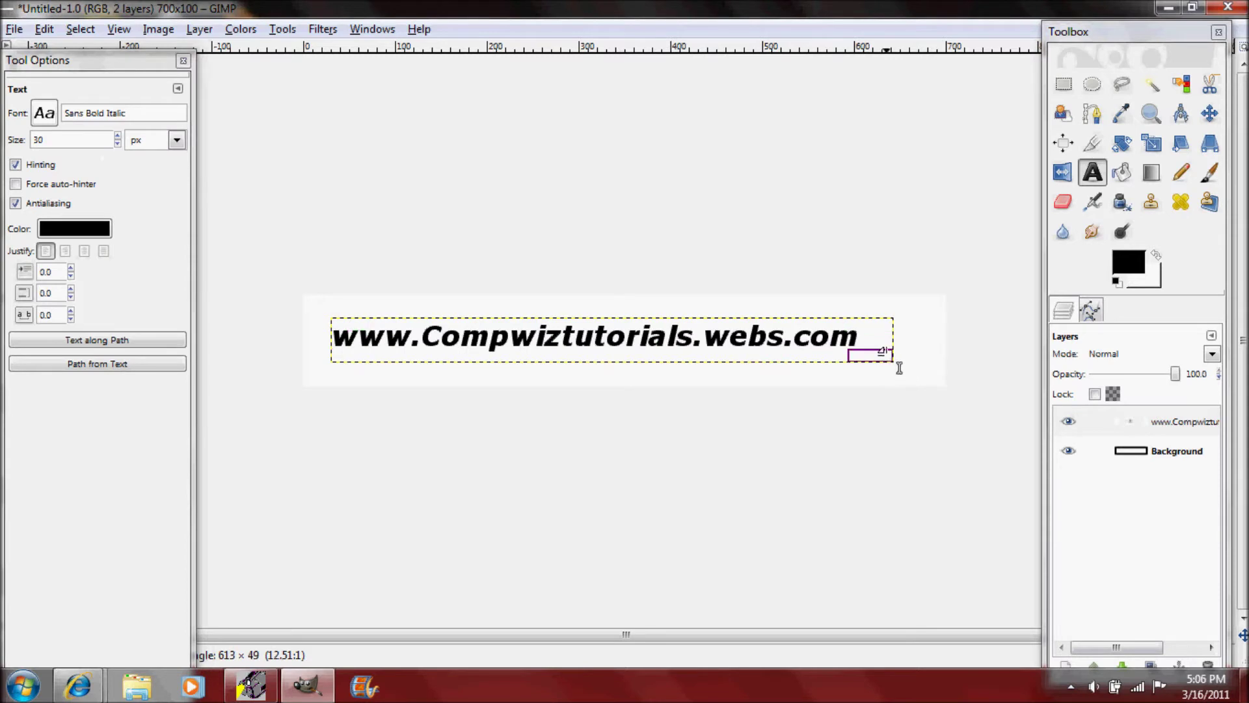
{"action": "key", "text": "Tab"}
{"action": "left_click", "coordinate": [886, 350]}
{"action": "left_click", "coordinate": [901, 416]}
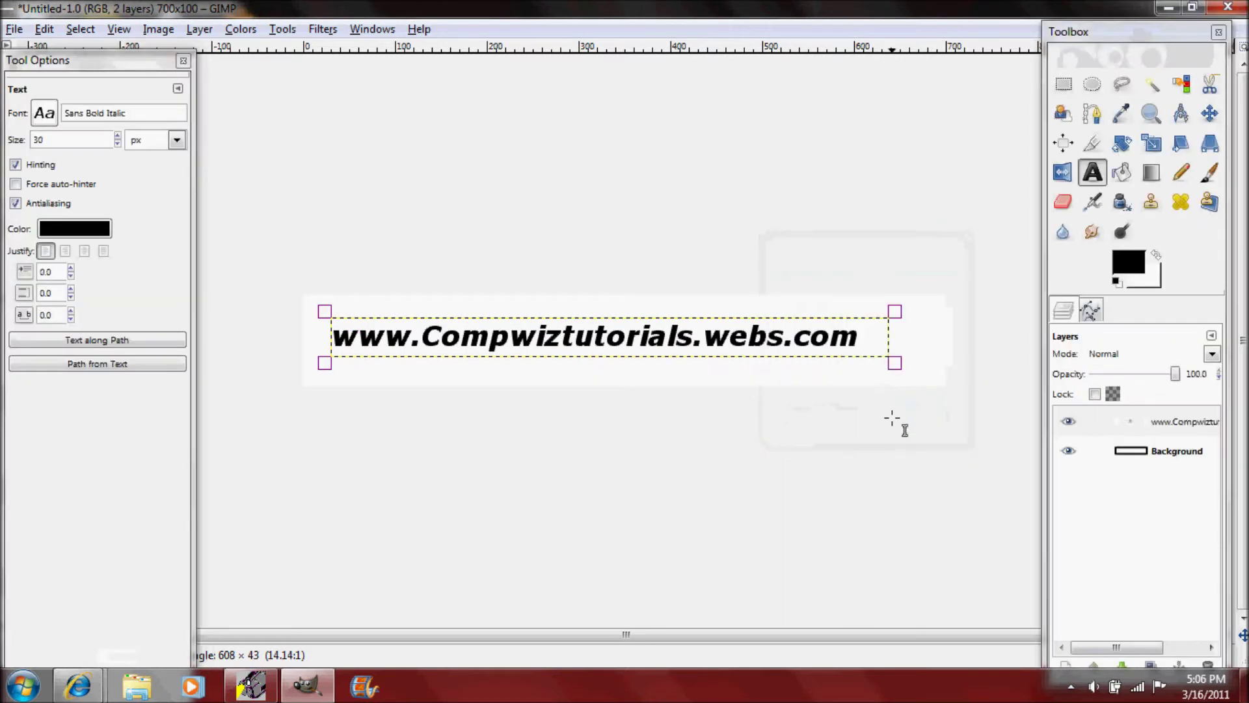
{"action": "key", "text": "Right"}
{"action": "key", "text": "Right"}
{"action": "key", "text": "Right"}
{"action": "key", "text": "Right"}
{"action": "key", "text": "Right"}
{"action": "key", "text": "Right"}
{"action": "key", "text": "Right"}
{"action": "key", "text": "Right"}
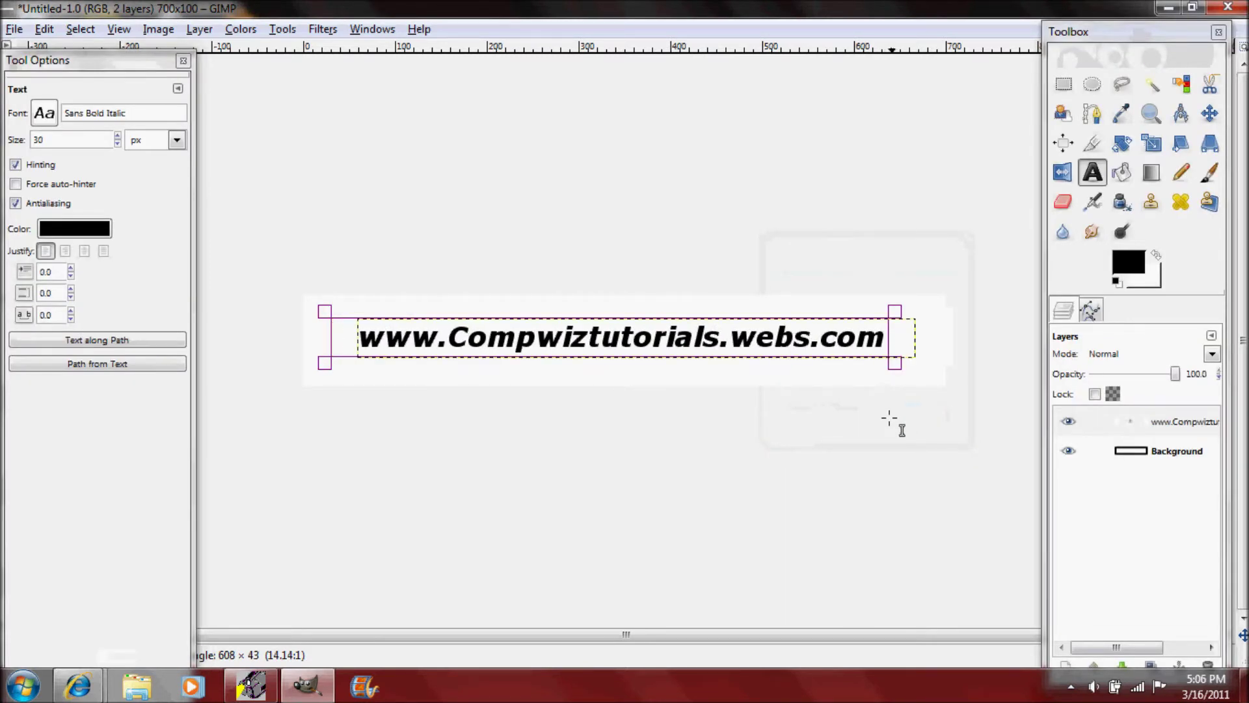
- Align the text layer to the image centre horizontally and vertically with the Alignment tool
{"action": "left_click", "coordinate": [1058, 149]}
{"action": "left_click", "coordinate": [817, 354]}
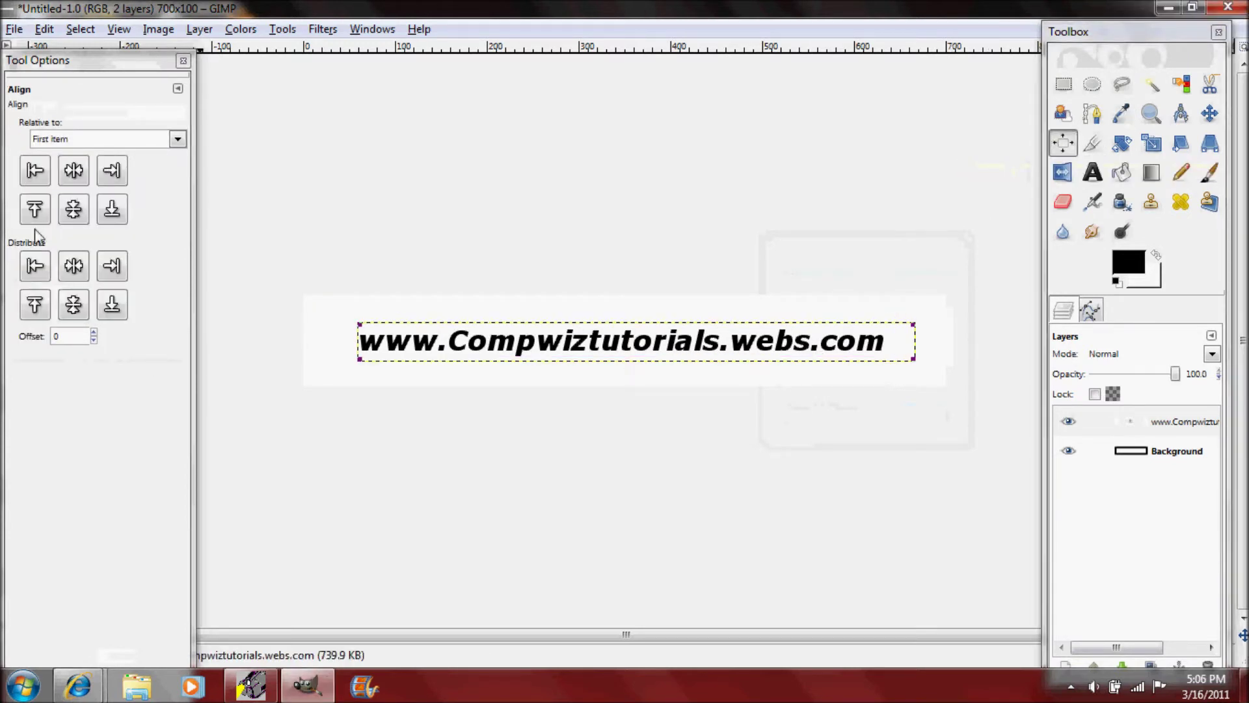
{"action": "left_click", "coordinate": [98, 138]}
{"action": "left_click", "coordinate": [90, 182]}
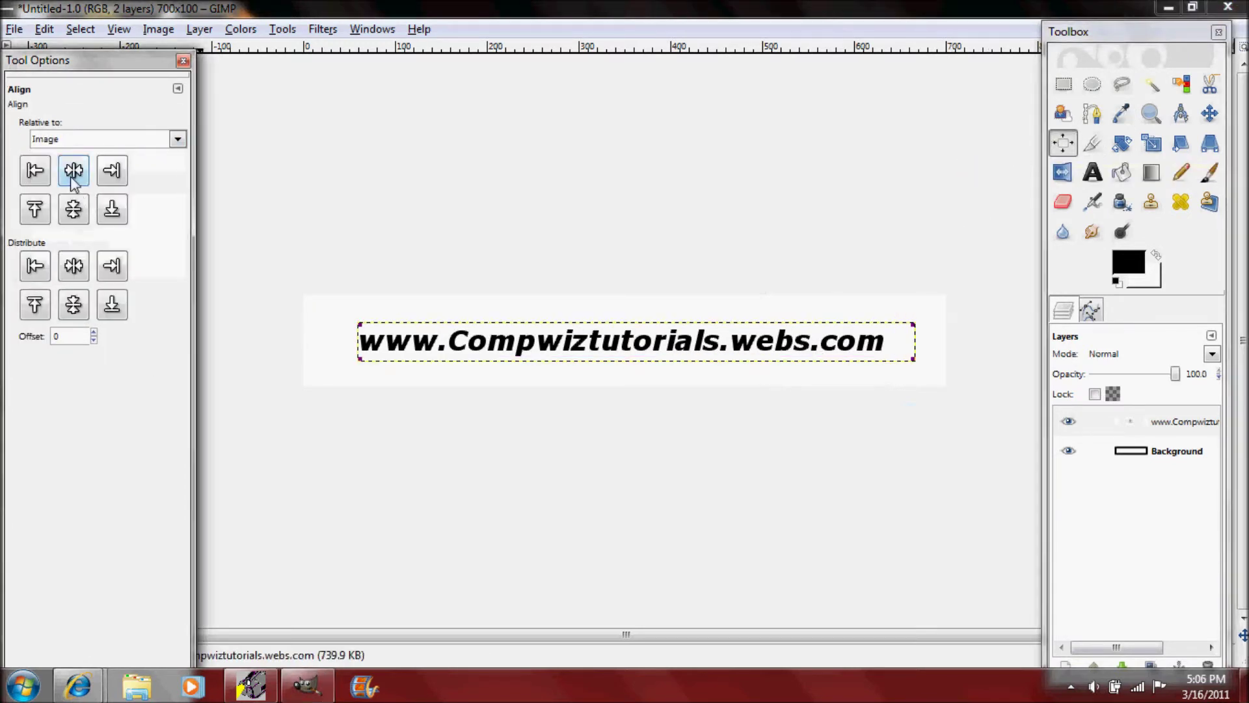
{"action": "left_click", "coordinate": [73, 170]}
{"action": "left_click", "coordinate": [72, 212]}
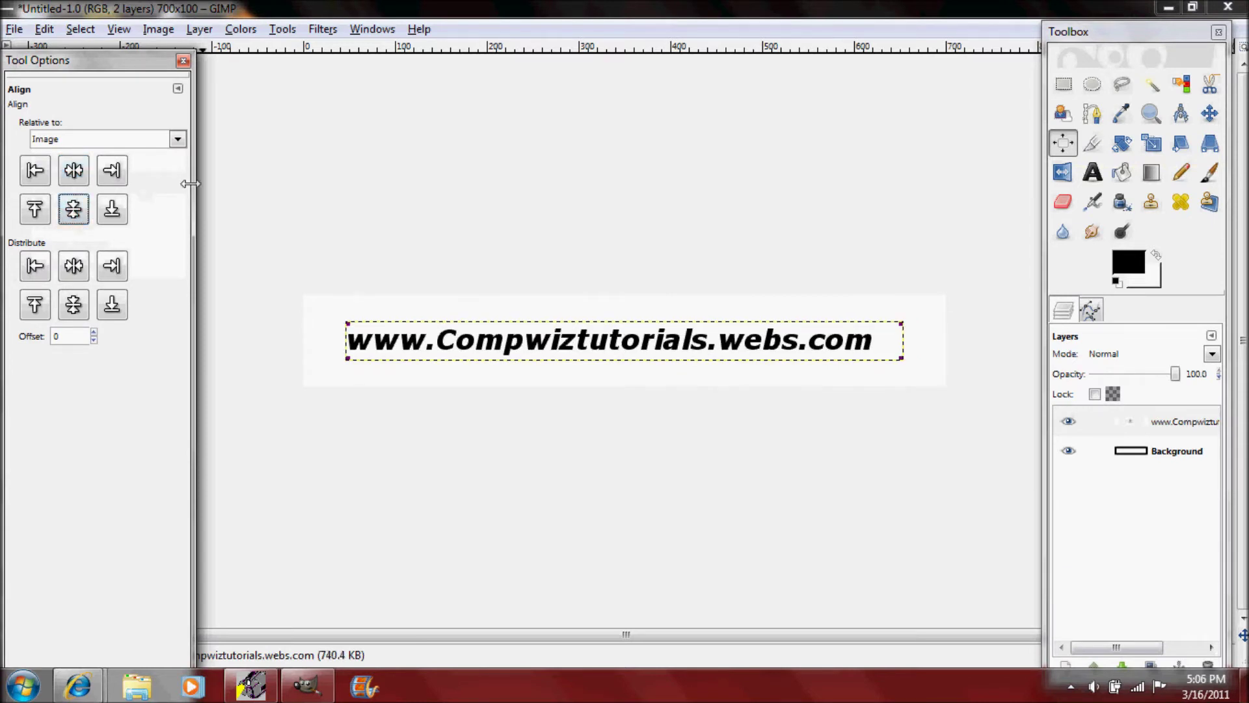
{"action": "left_click", "coordinate": [1208, 173]}
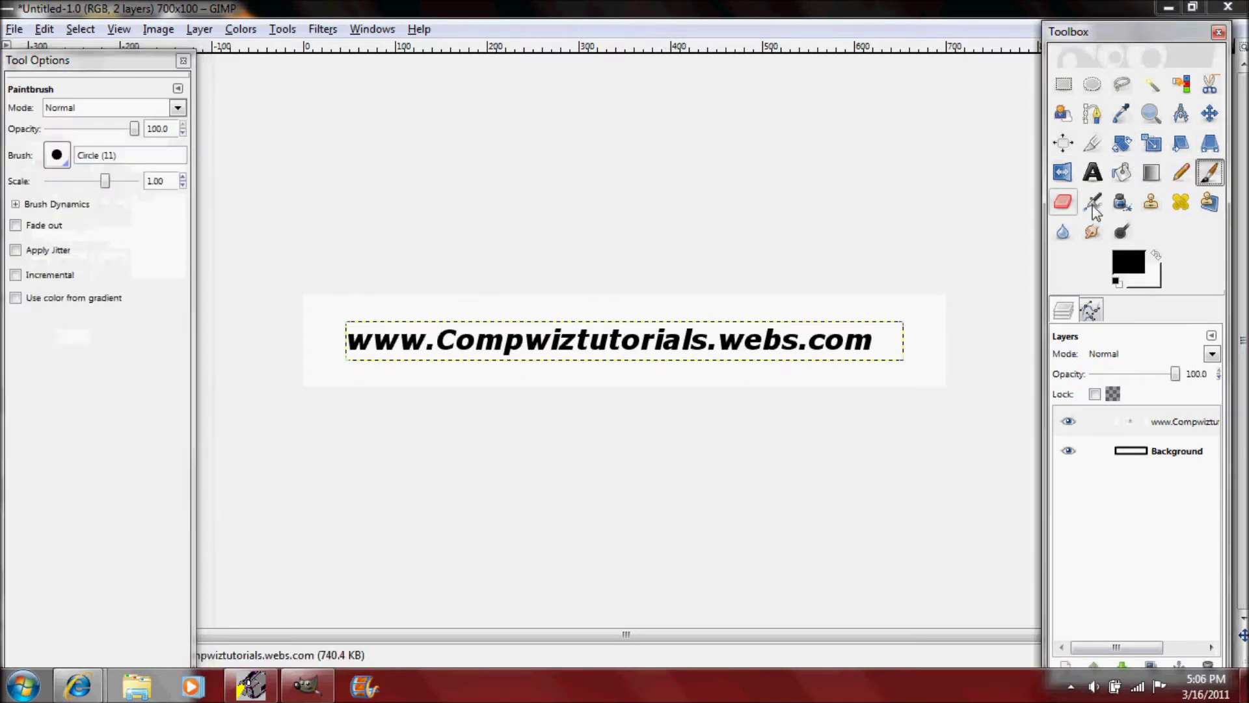
- Select the text layer's outline with Text to Selection, then Alpha to Selection
{"action": "left_click", "coordinate": [1154, 426]}
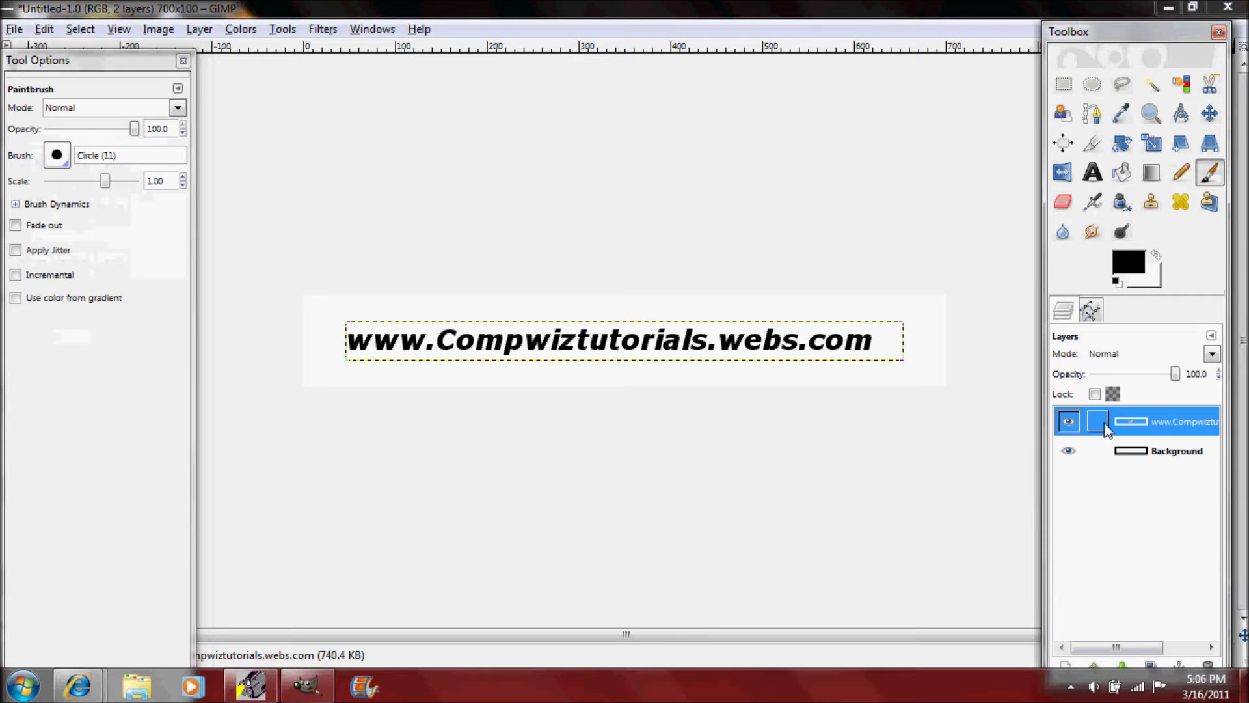
{"action": "right_click", "coordinate": [1144, 420]}
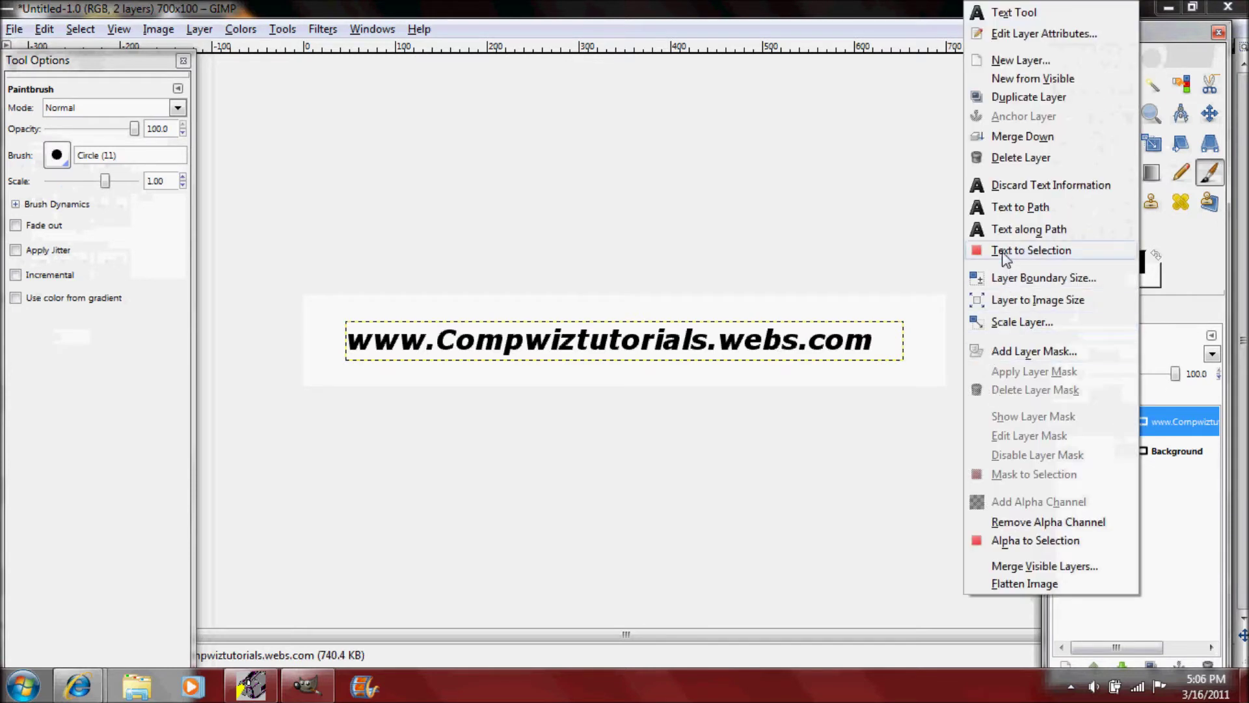
{"action": "left_click", "coordinate": [1005, 250]}
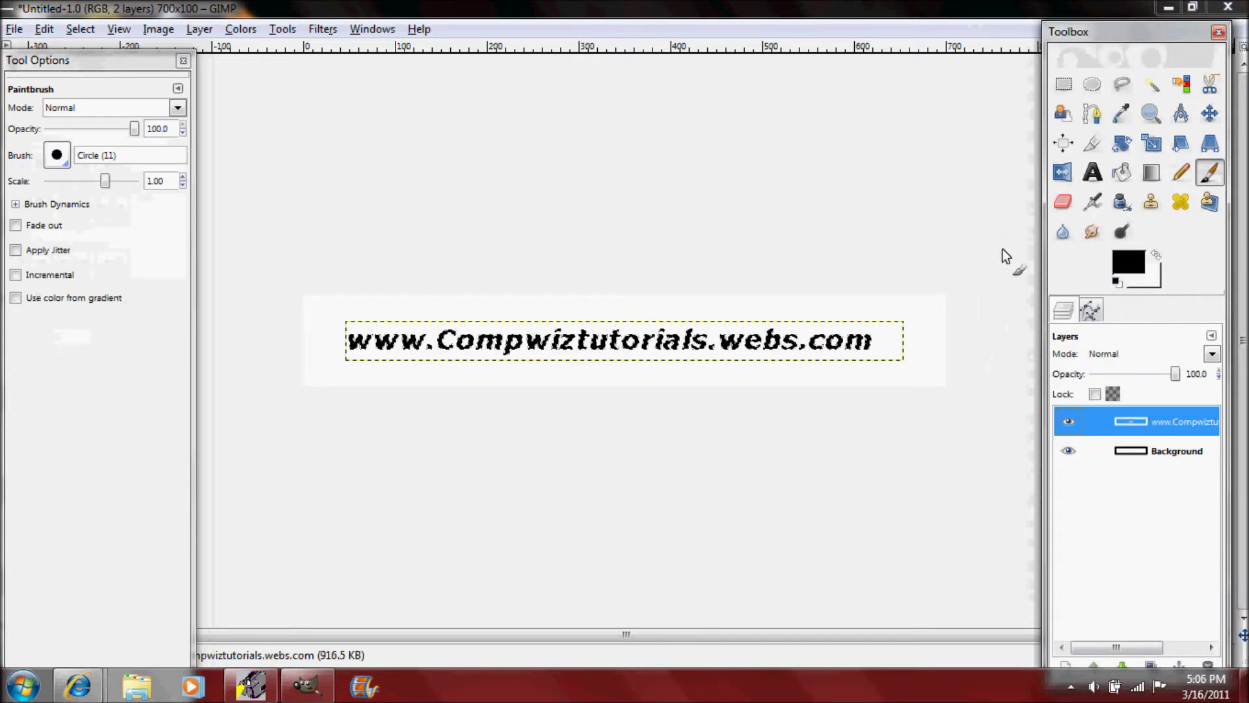
{"action": "right_click", "coordinate": [1123, 432]}
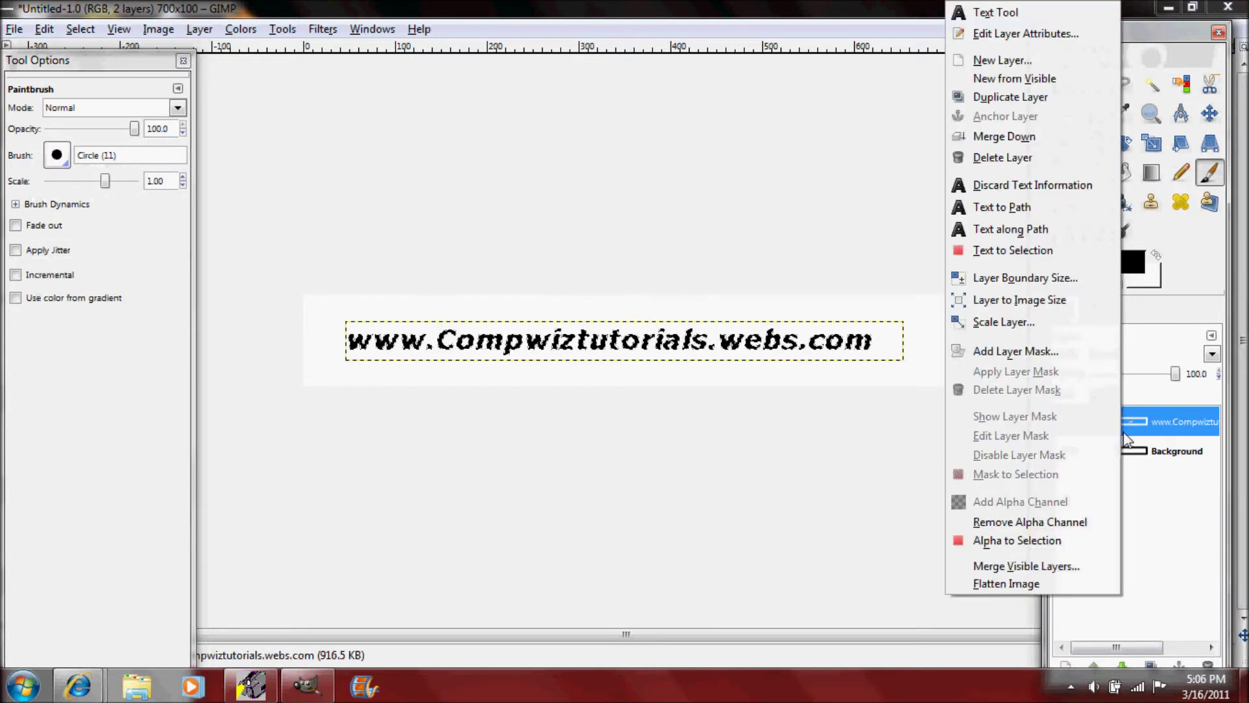
{"action": "left_click", "coordinate": [1028, 541]}
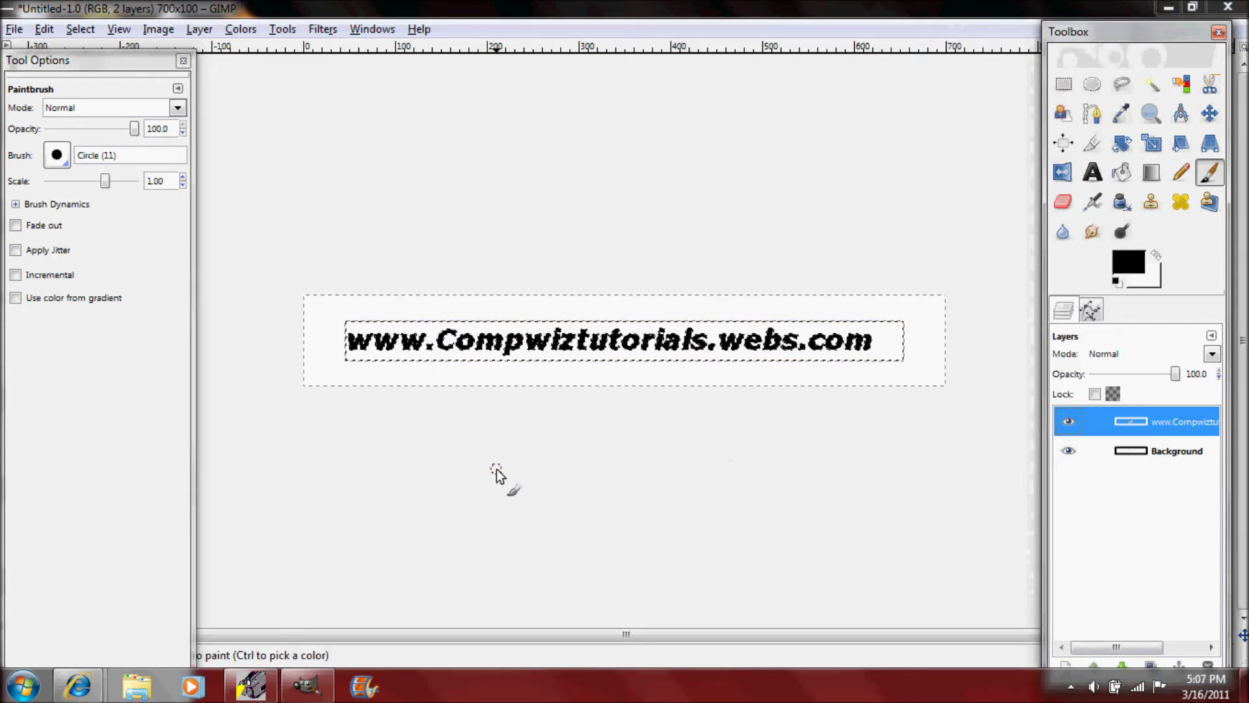
- Delete the white Background layer and select the whole canvas
{"action": "left_click", "coordinate": [1174, 456]}
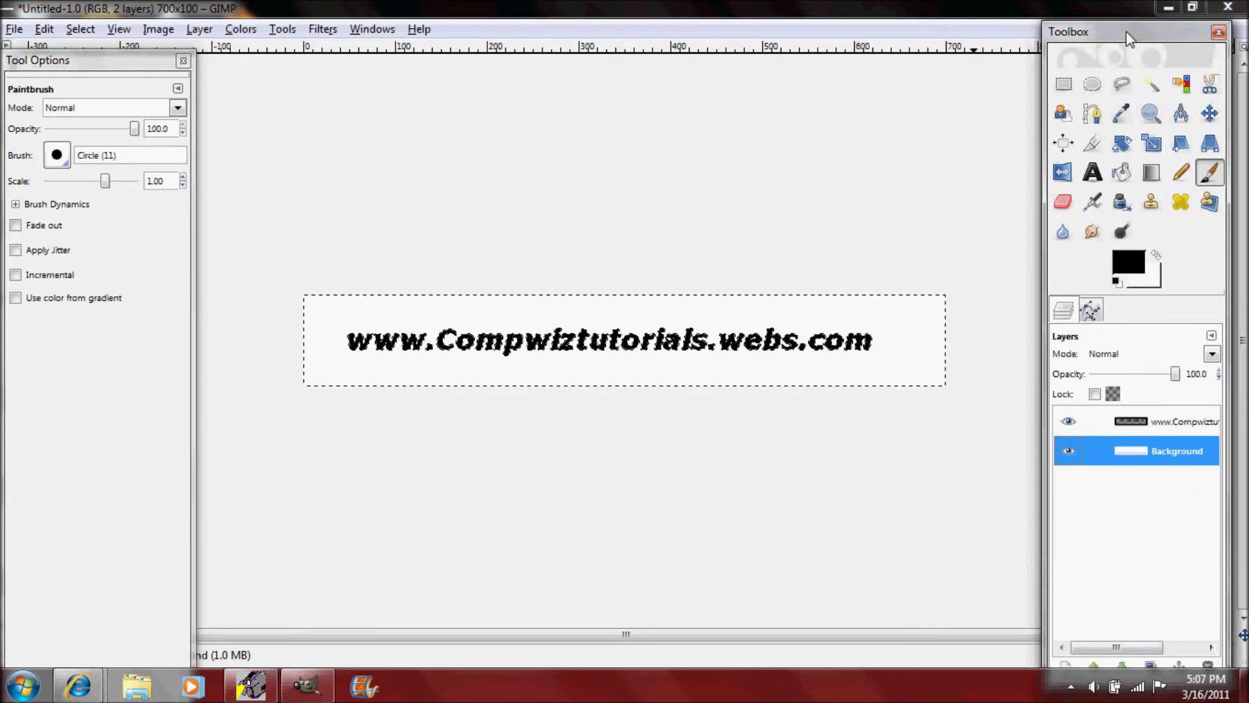
{"action": "left_click_drag", "start_coordinate": [1126, 25], "coordinate": [1126, 37]}
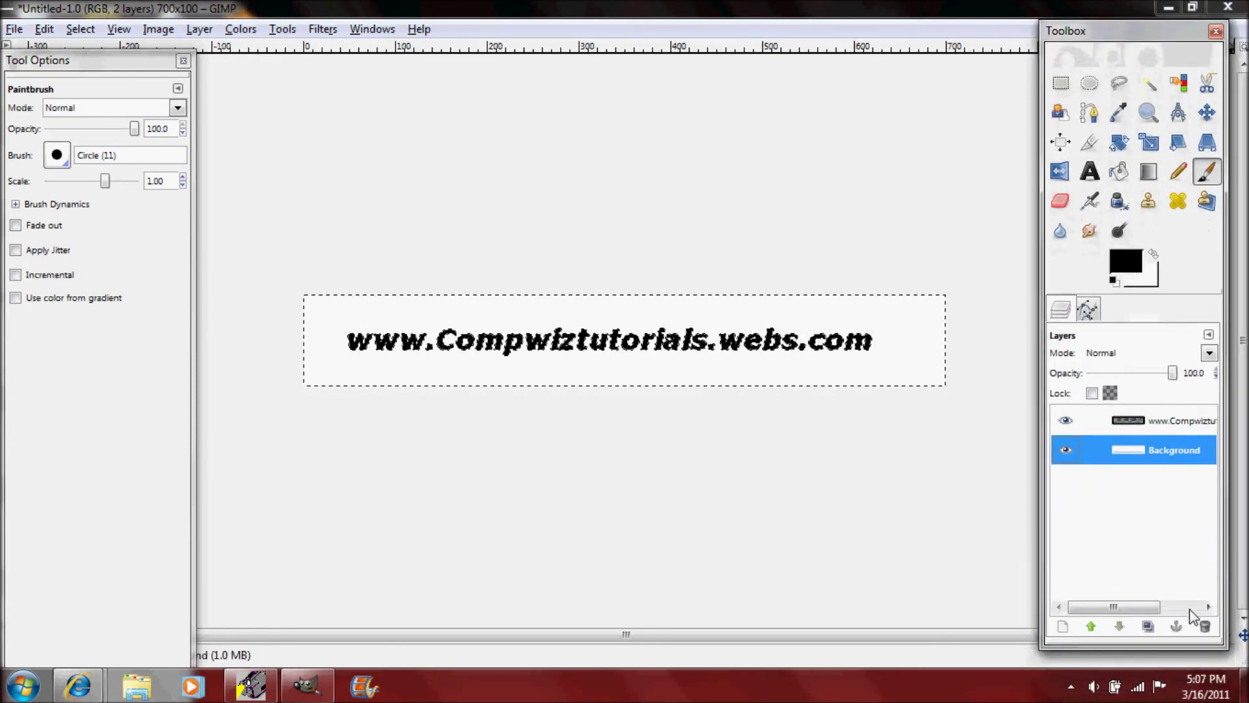
{"action": "left_click", "coordinate": [1203, 626]}
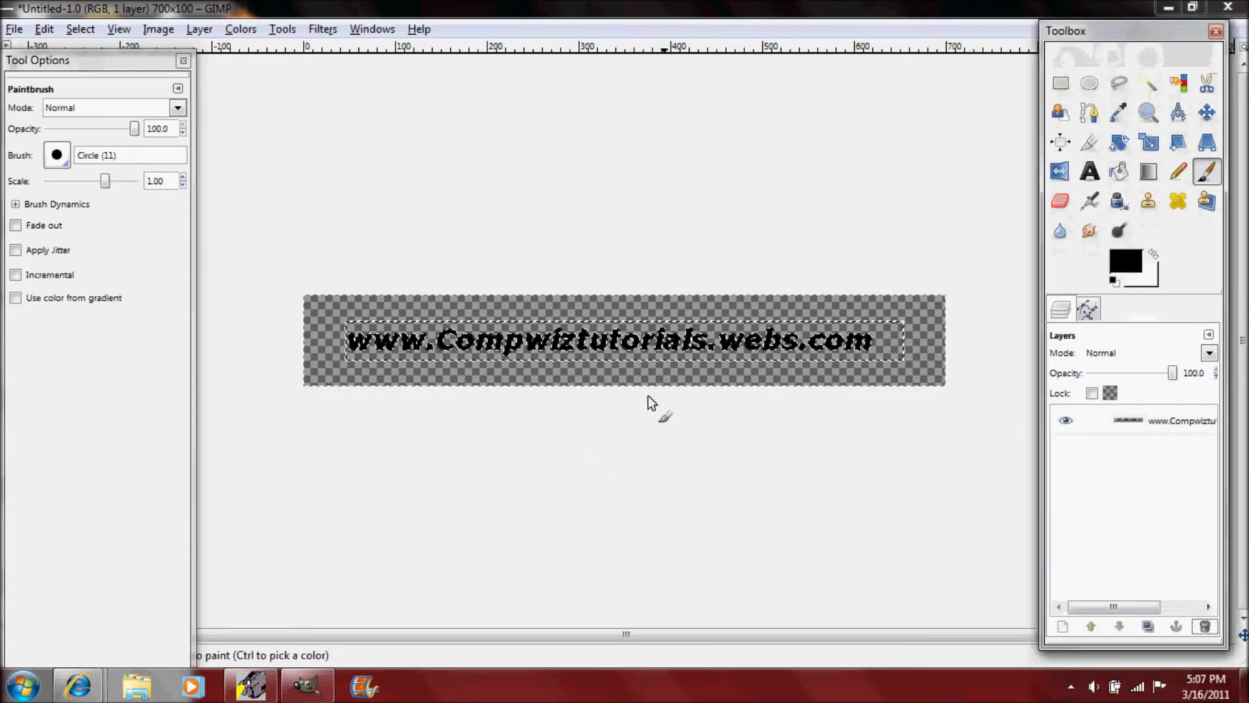
{"action": "left_click", "coordinate": [79, 30]}
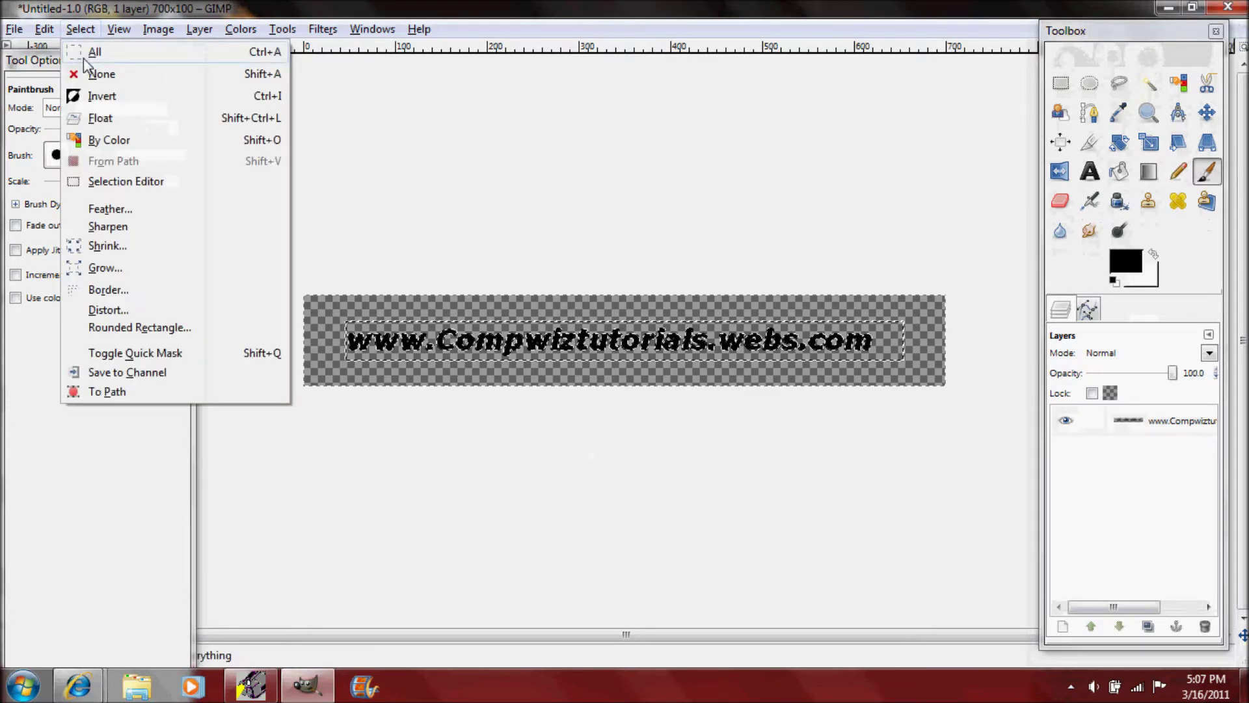
{"action": "left_click", "coordinate": [85, 56]}
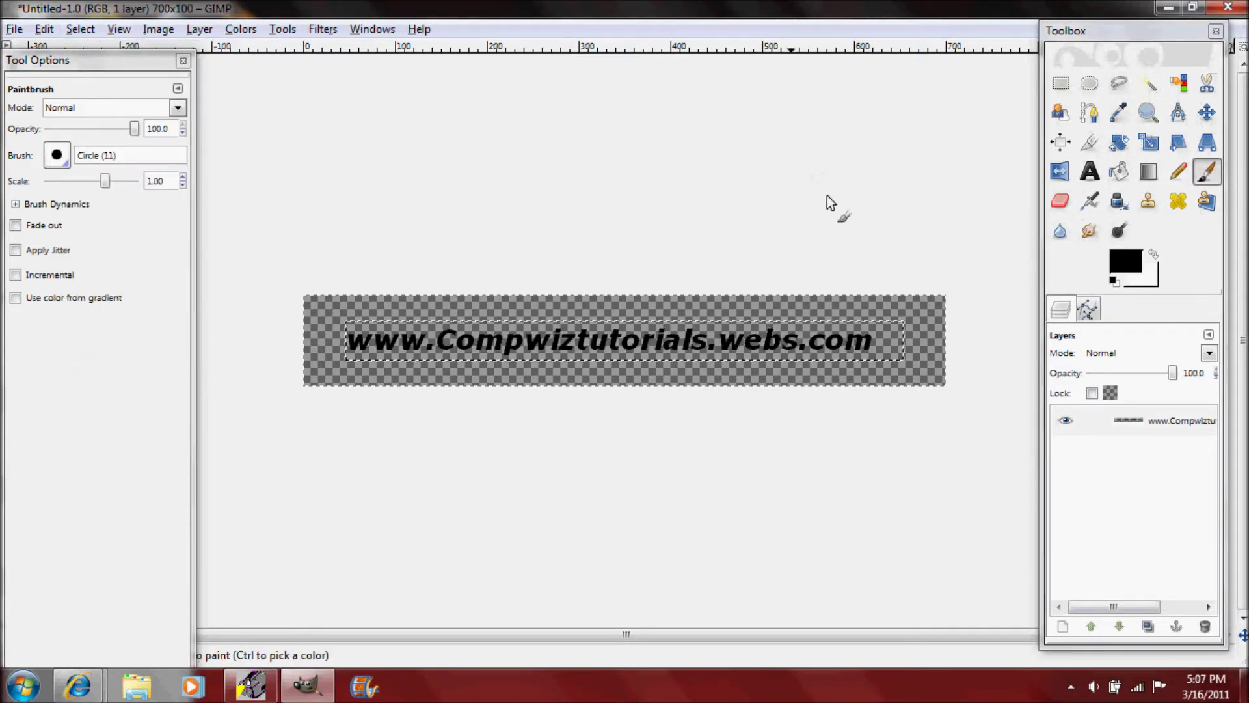
- Confirm the Circle (11) brush remains selected, then choose File > Save As
{"action": "left_click", "coordinate": [14, 29]}
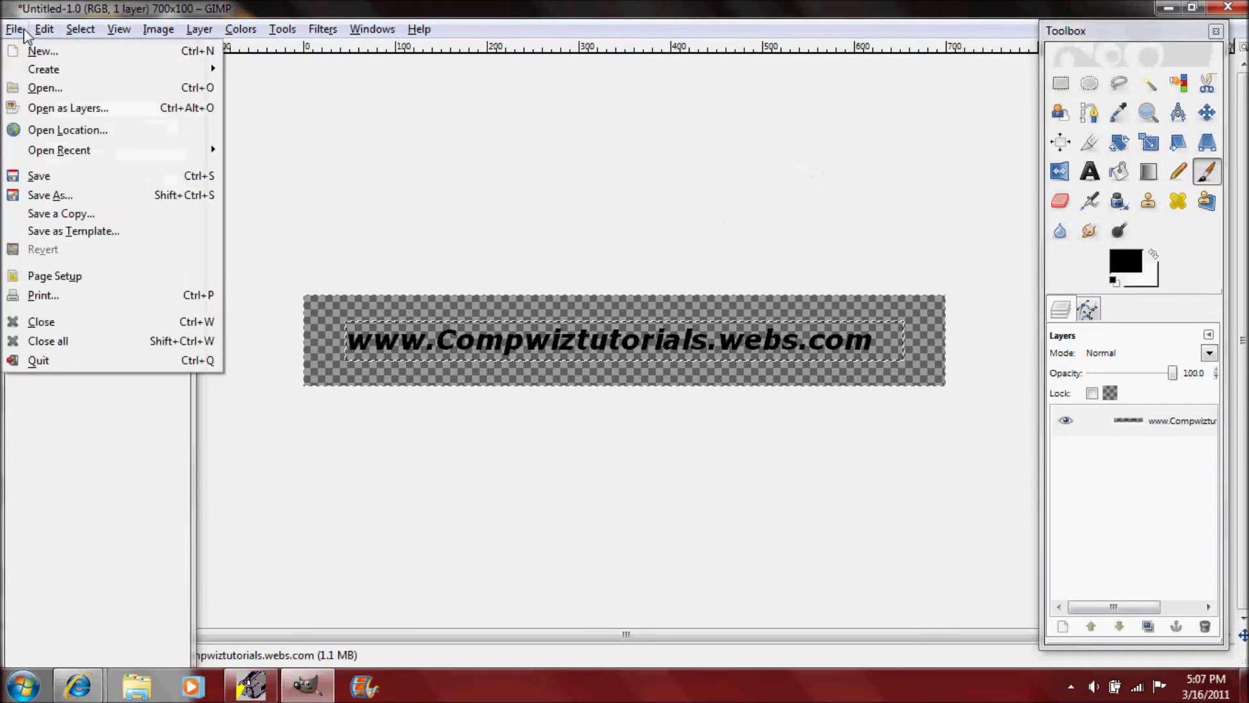
{"action": "left_click", "coordinate": [158, 8]}
{"action": "left_click", "coordinate": [53, 162]}
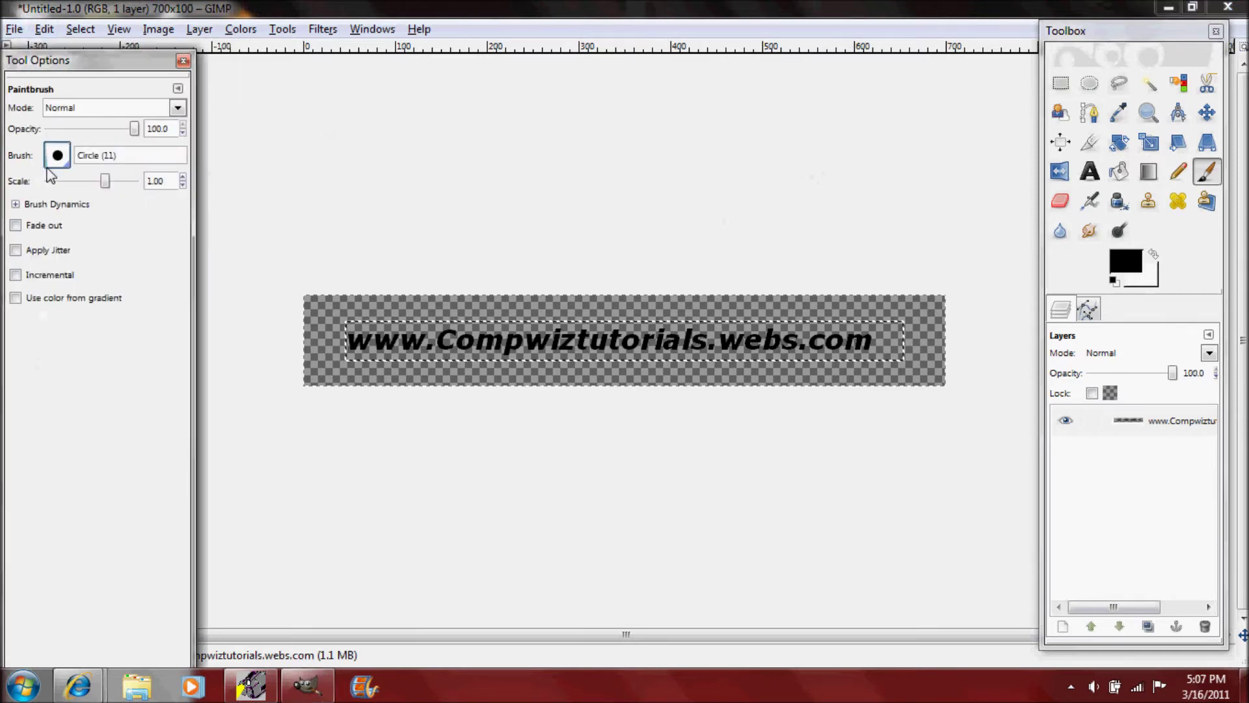
{"action": "scroll", "coordinate": [190, 340], "scroll_direction": "down", "scroll_amount": 5}
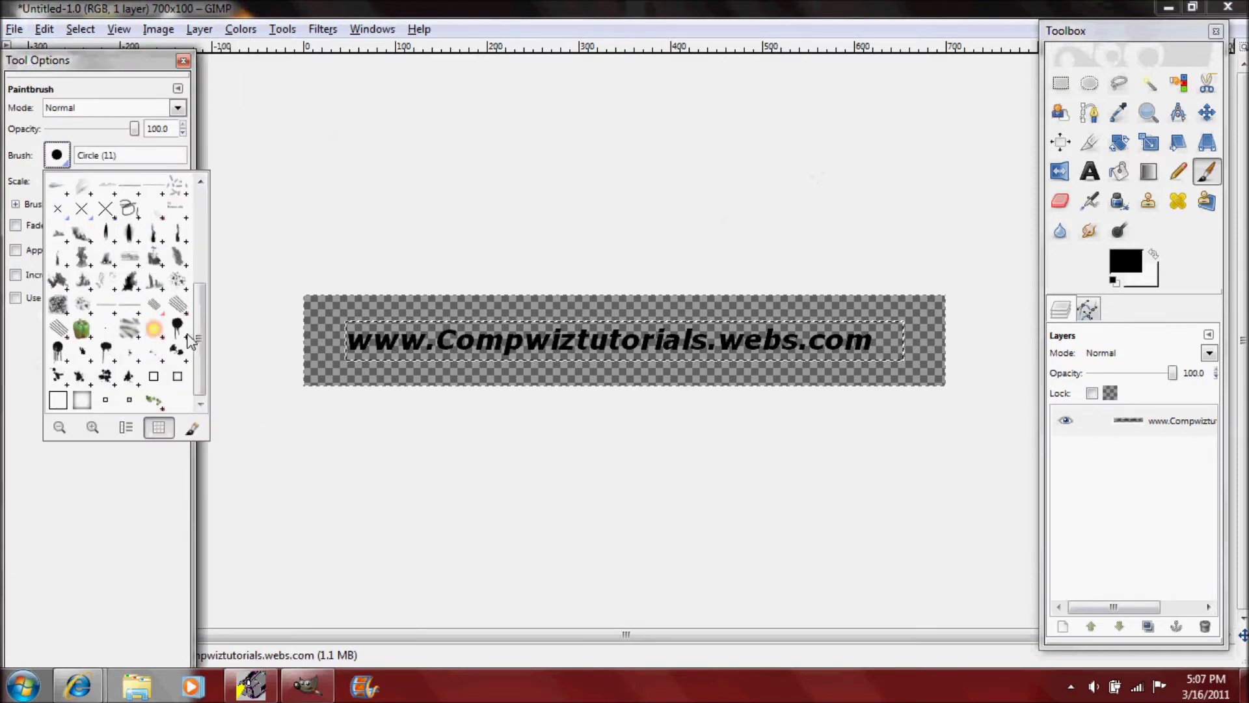
{"action": "scroll", "coordinate": [104, 353], "scroll_direction": "up", "scroll_amount": 5}
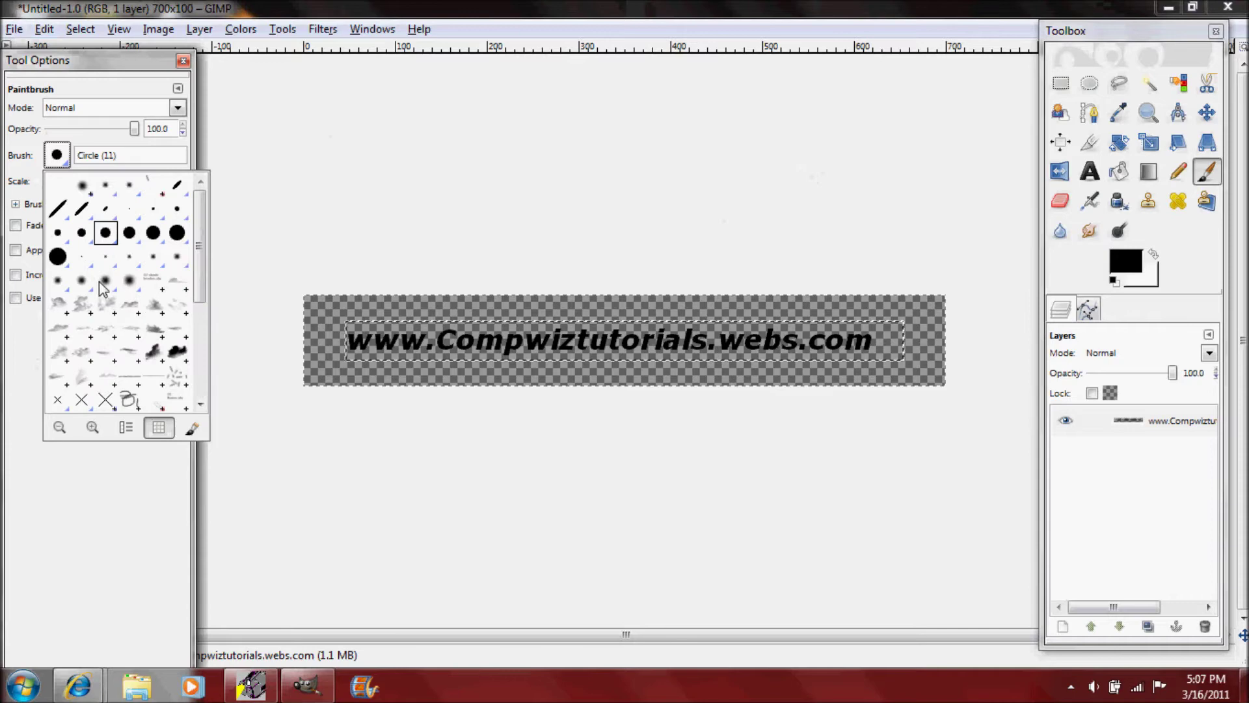
{"action": "left_click", "coordinate": [58, 150]}
{"action": "left_click", "coordinate": [12, 28]}
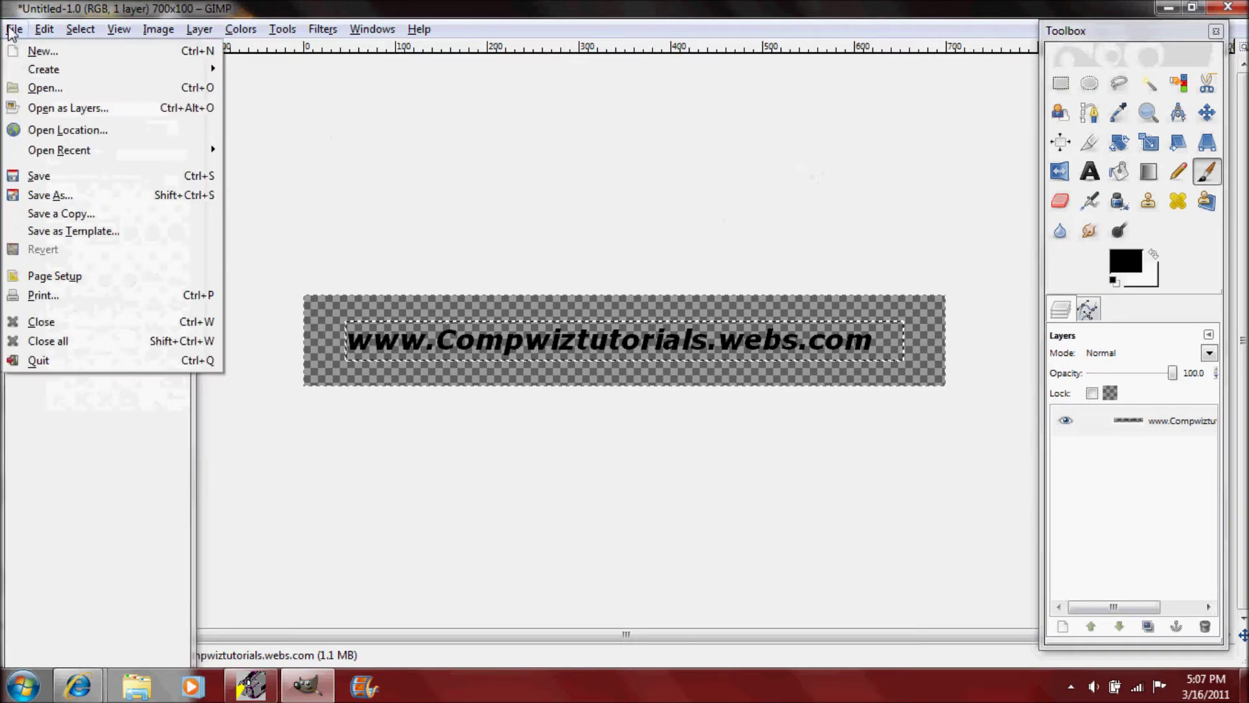
{"action": "left_click", "coordinate": [70, 192]}
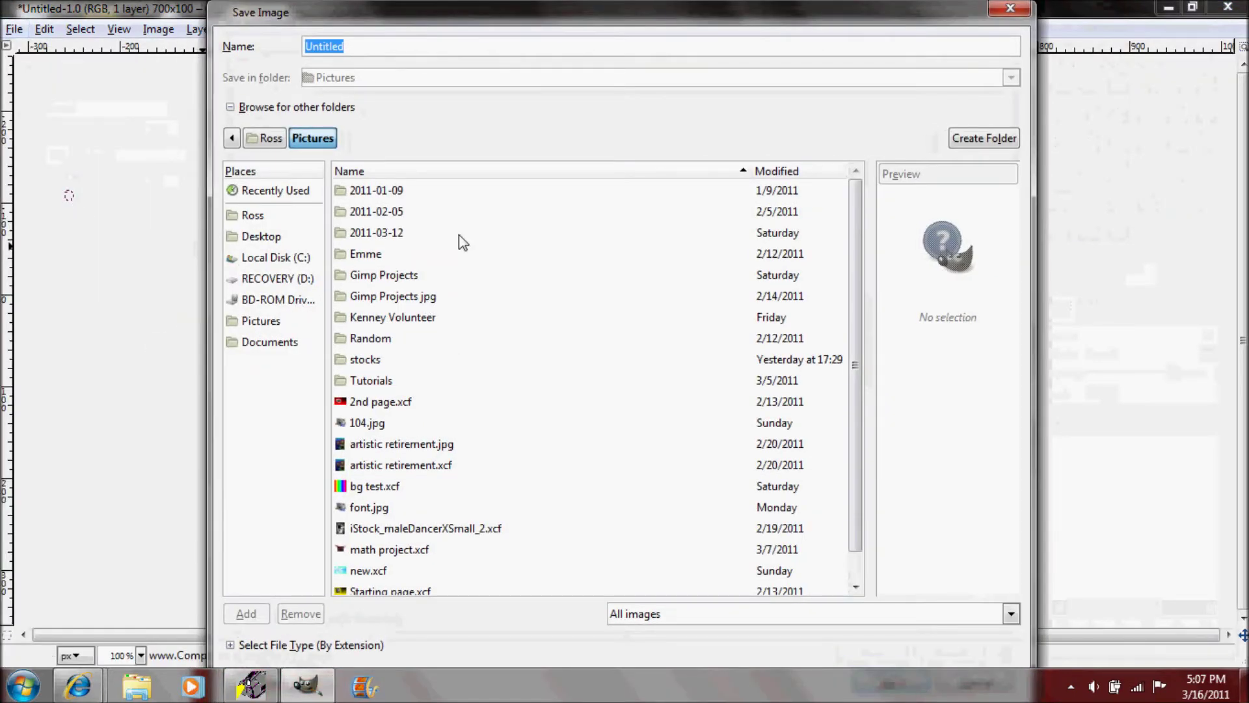
- Navigate the save location to C:\Program Files (x86)\GIMP-2.0\share\gimp\2.0\brushes
{"action": "left_click", "coordinate": [272, 257]}
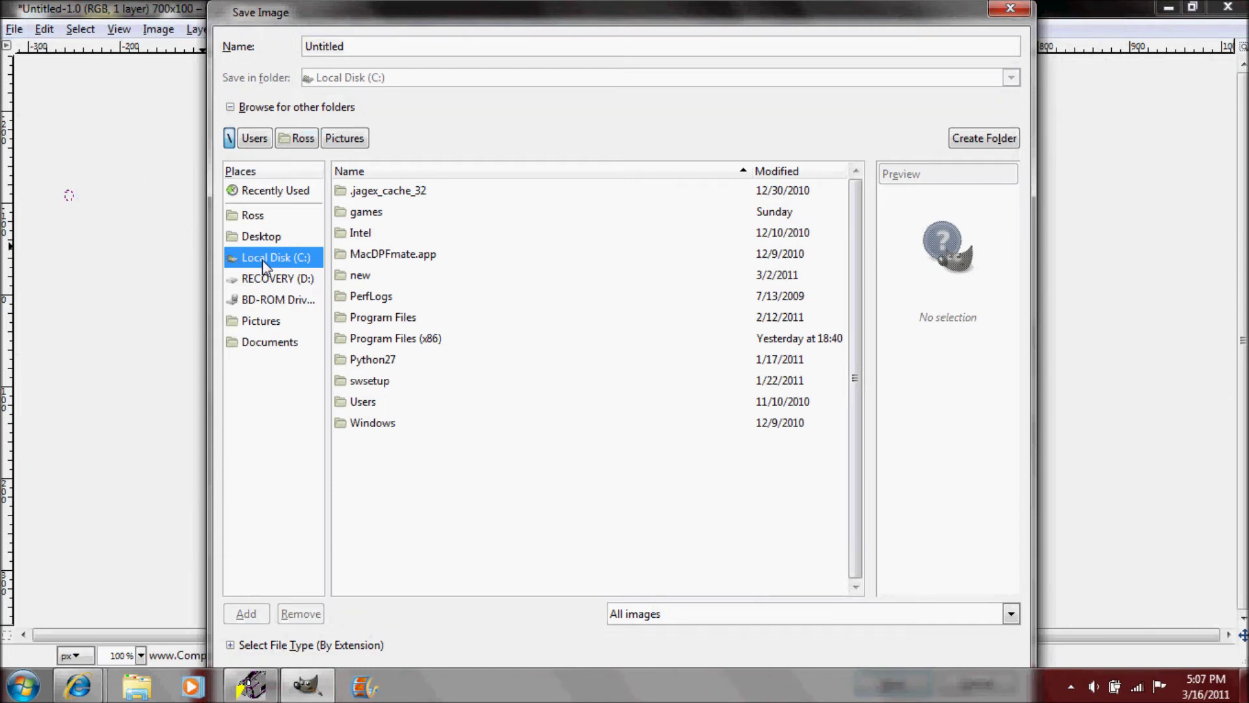
{"action": "left_click", "coordinate": [359, 341]}
{"action": "double_click", "coordinate": [359, 343]}
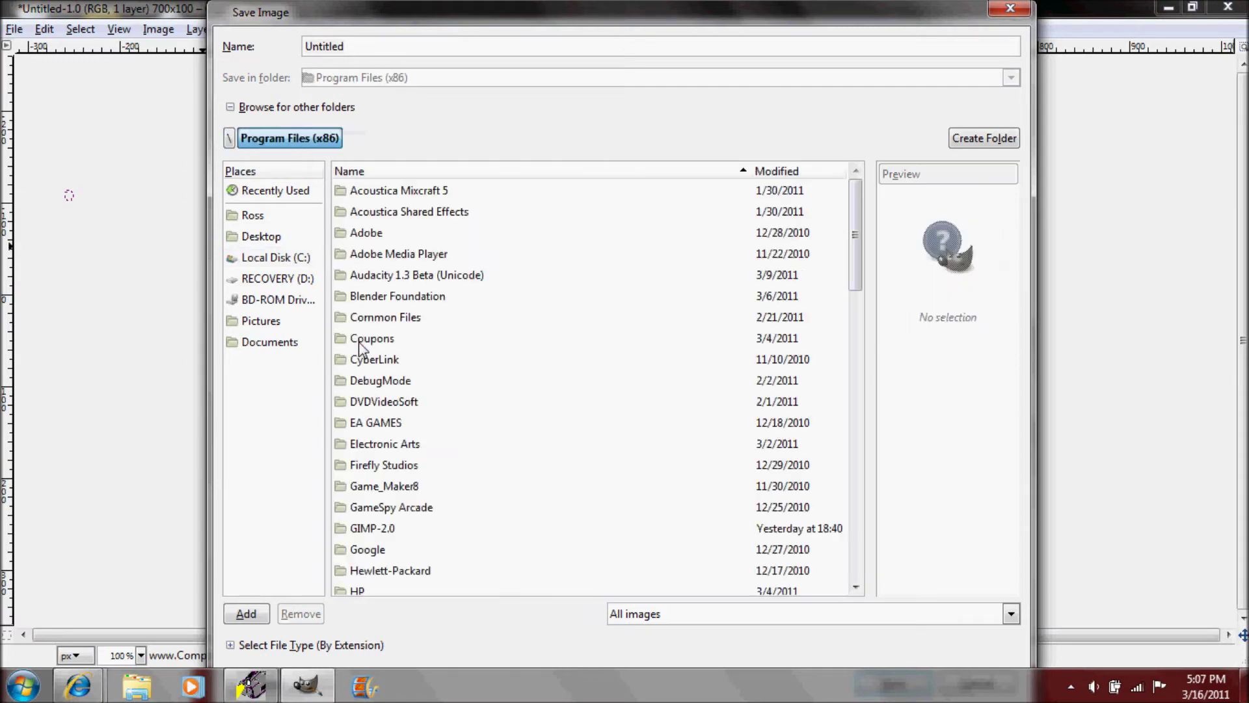
{"action": "scroll", "coordinate": [360, 345], "scroll_direction": "down", "scroll_amount": 3}
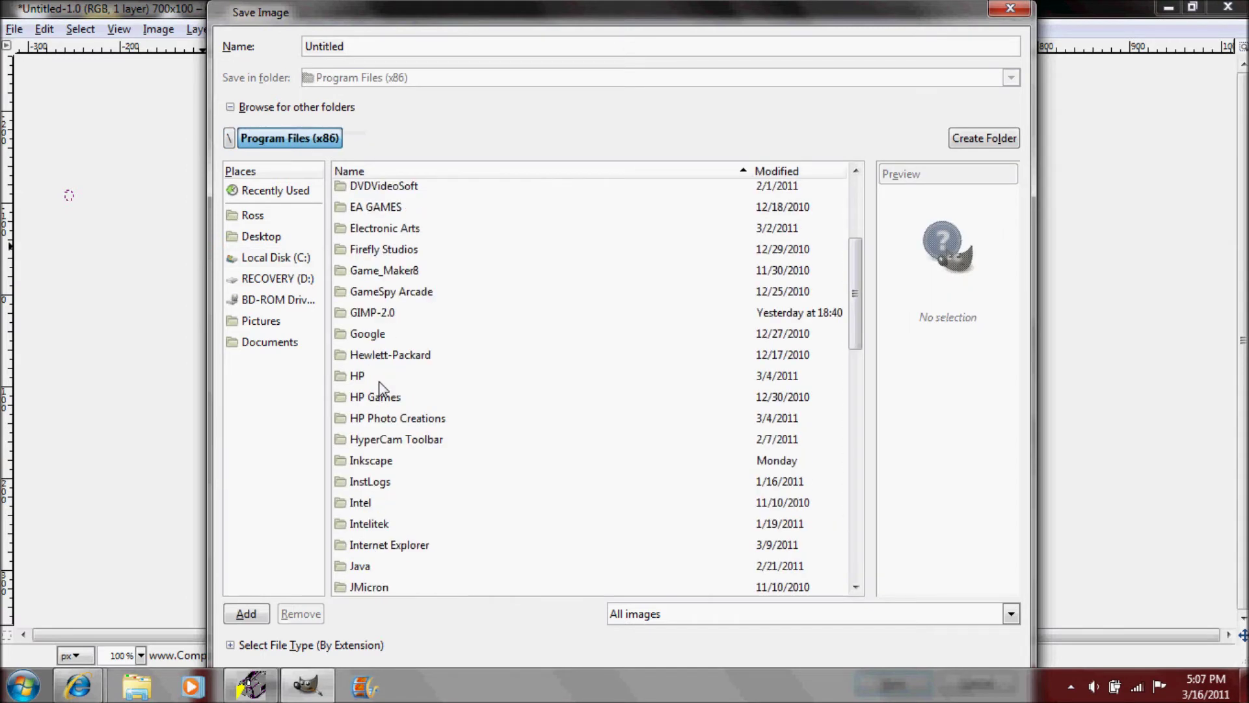
{"action": "left_click", "coordinate": [378, 322]}
{"action": "double_click", "coordinate": [376, 315]}
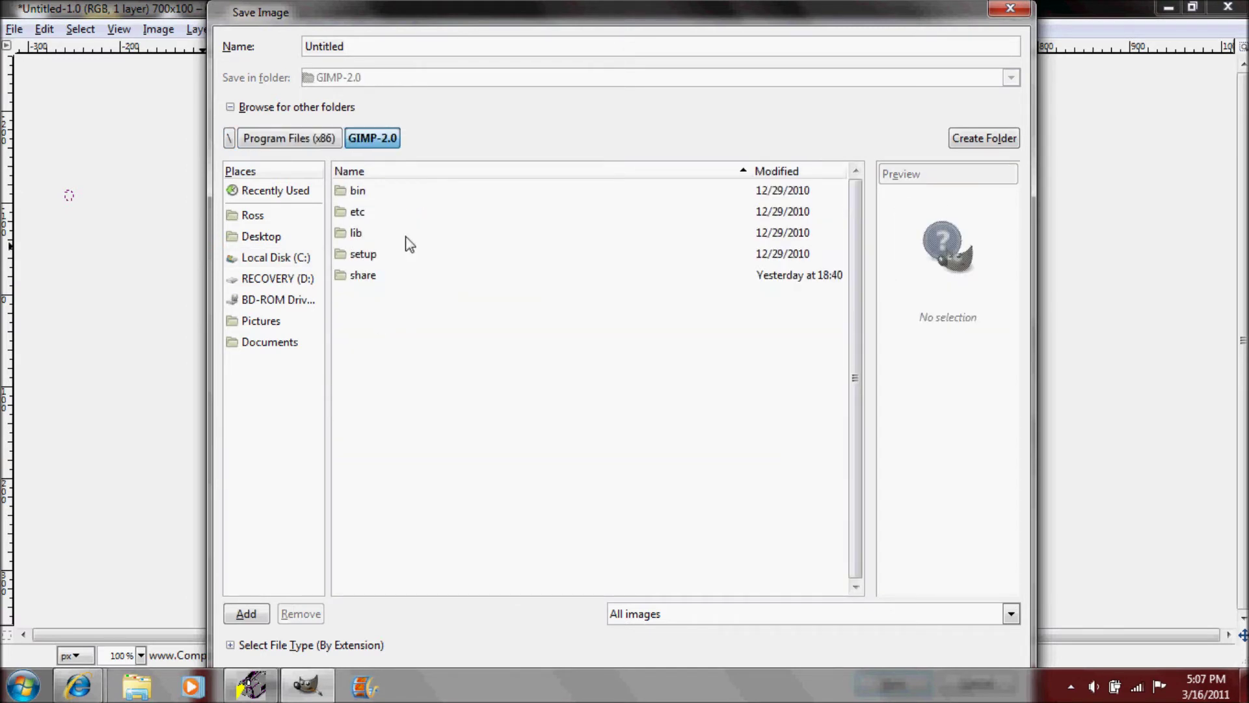
{"action": "double_click", "coordinate": [387, 276]}
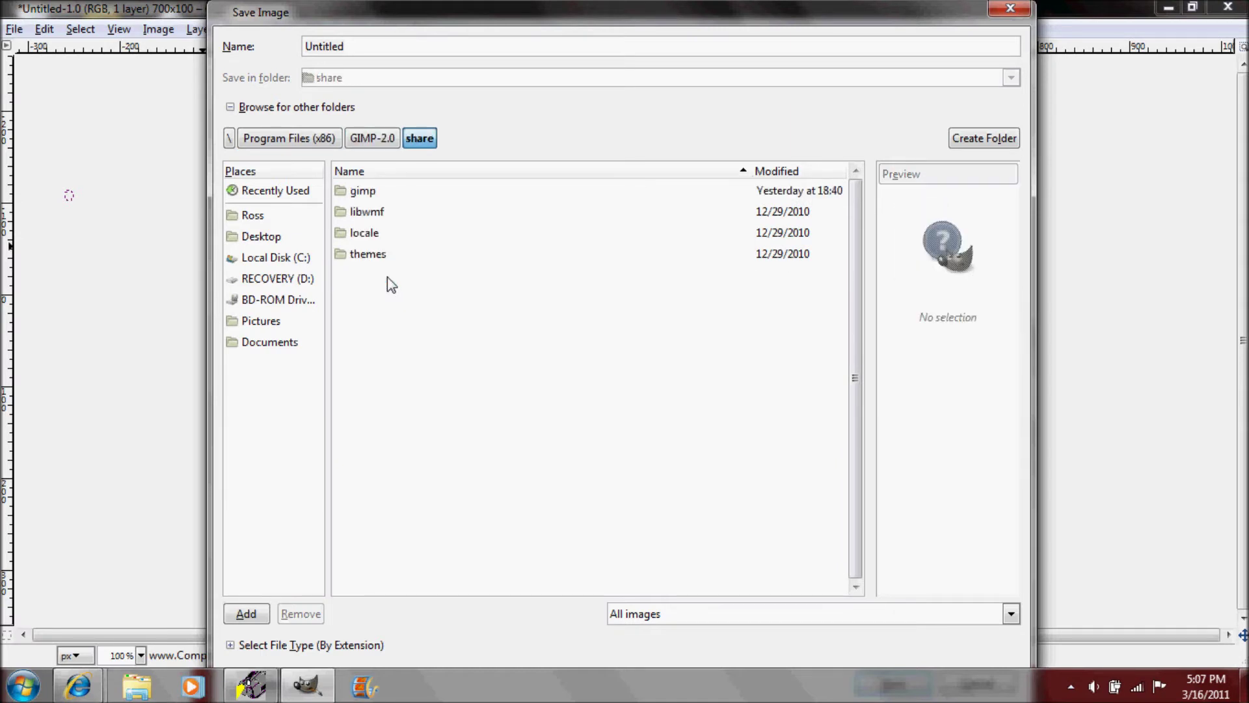
{"action": "double_click", "coordinate": [384, 192]}
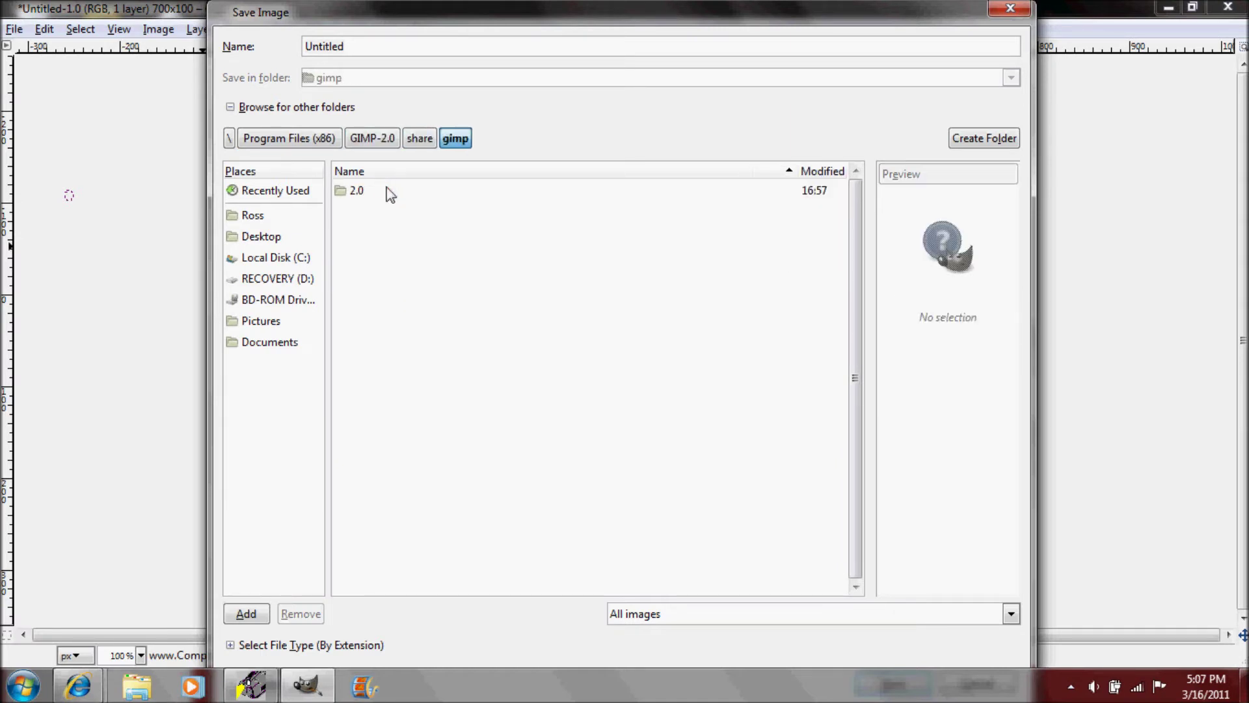
{"action": "double_click", "coordinate": [389, 192]}
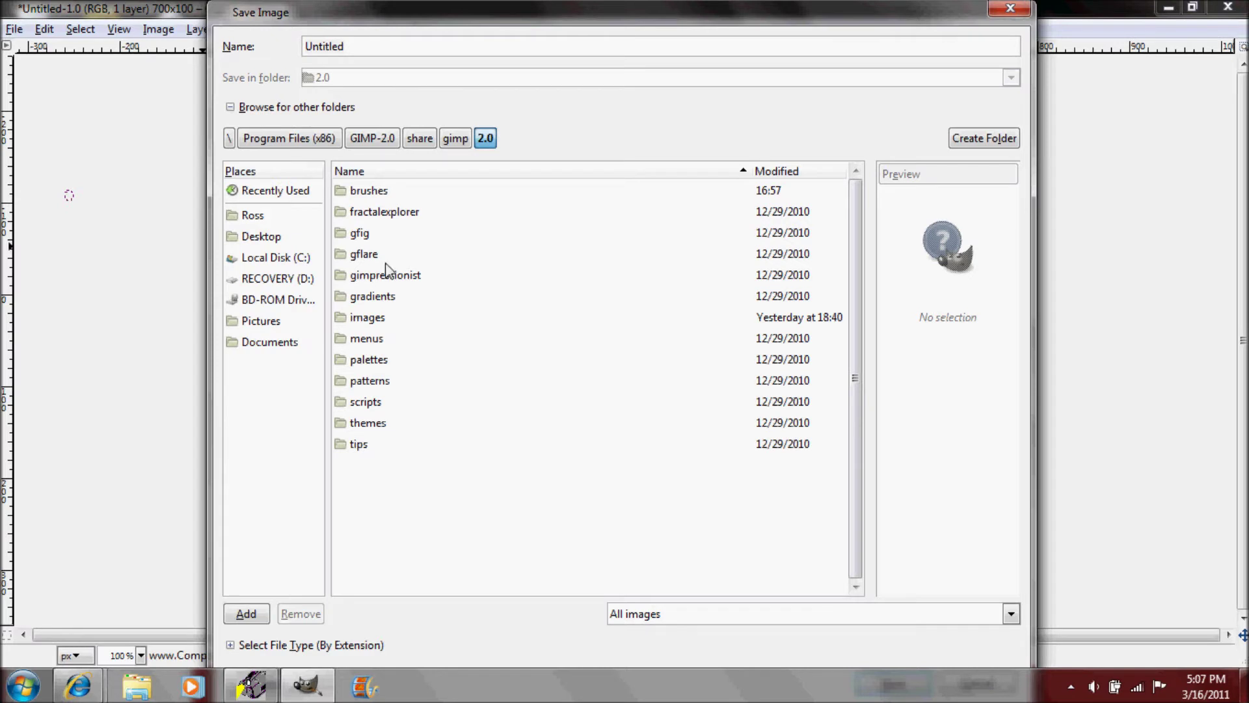
{"action": "double_click", "coordinate": [387, 191]}
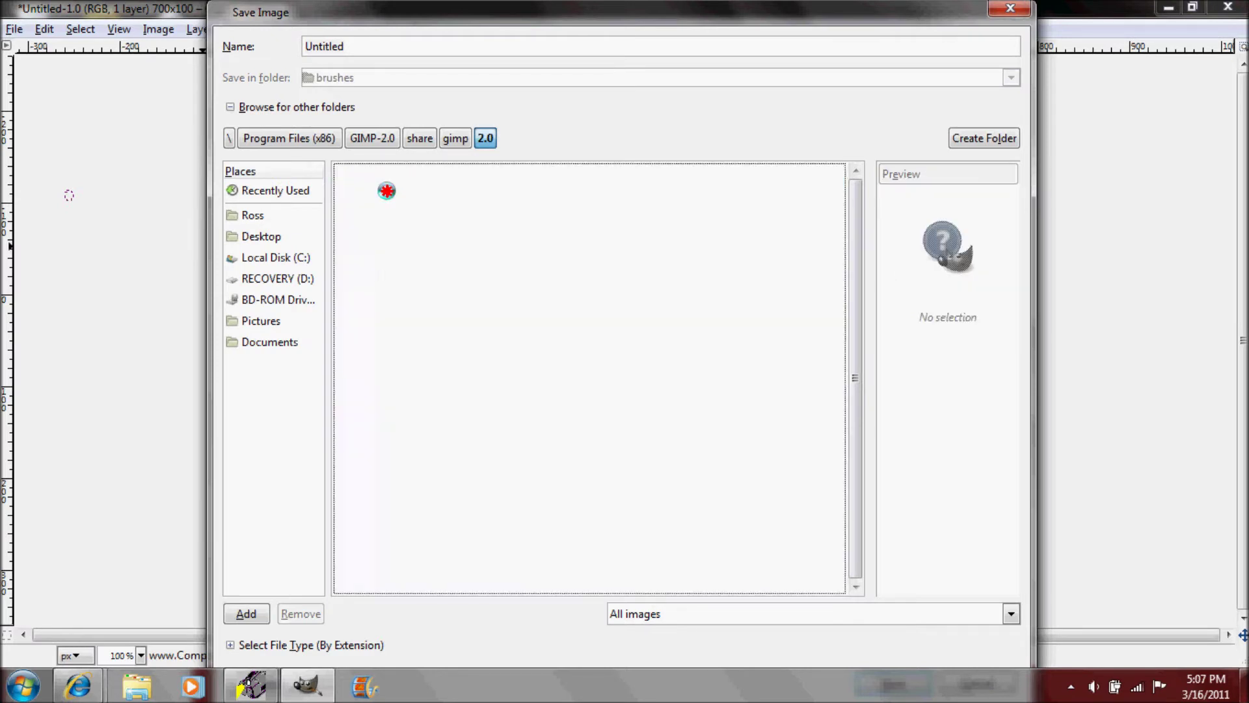
{"action": "double_click", "coordinate": [366, 45]}
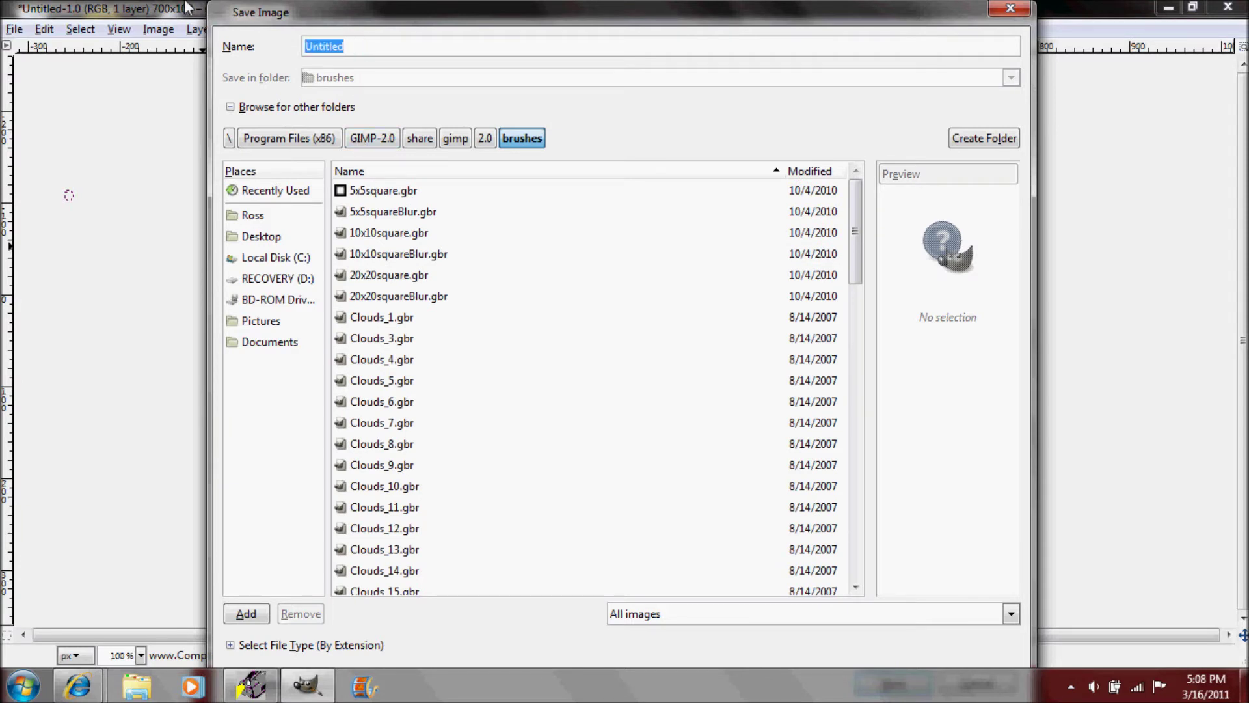
- Name the file TutorialBrush and select GIMP brush (.gbr) as the file type
{"action": "type", "text": "TutorialBrush"}
{"action": "double_click", "coordinate": [541, 5]}
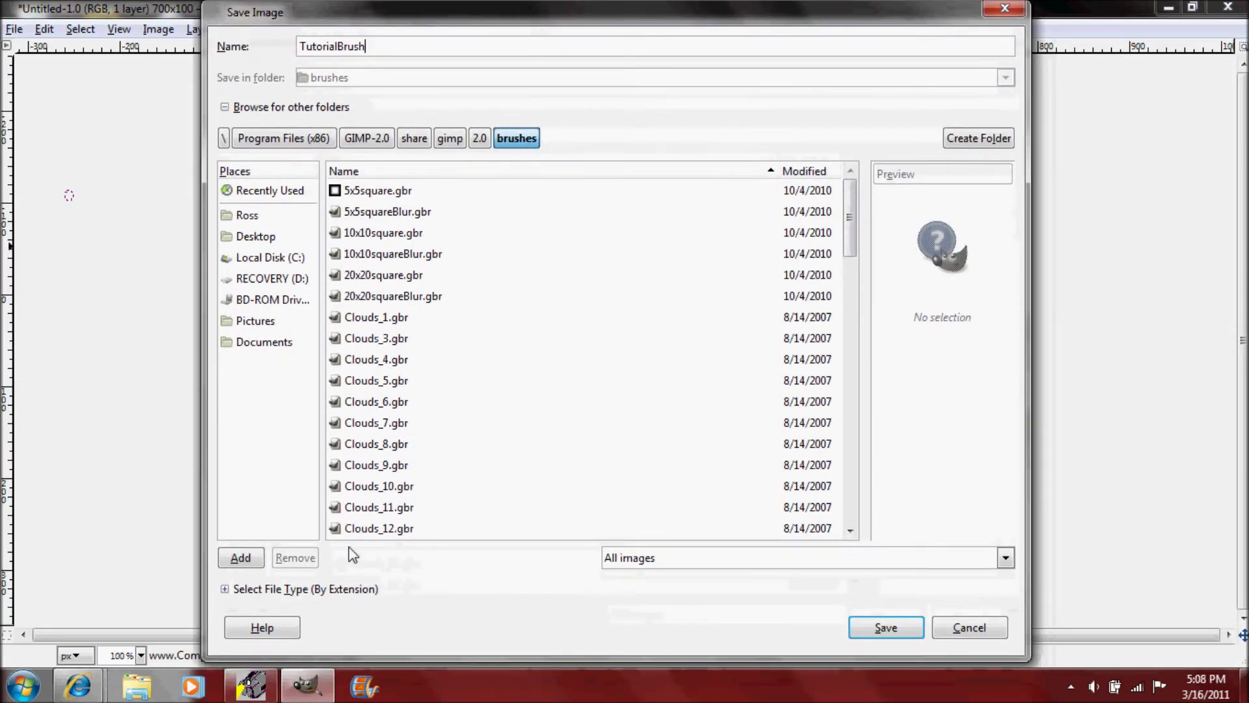
{"action": "left_click", "coordinate": [226, 590]}
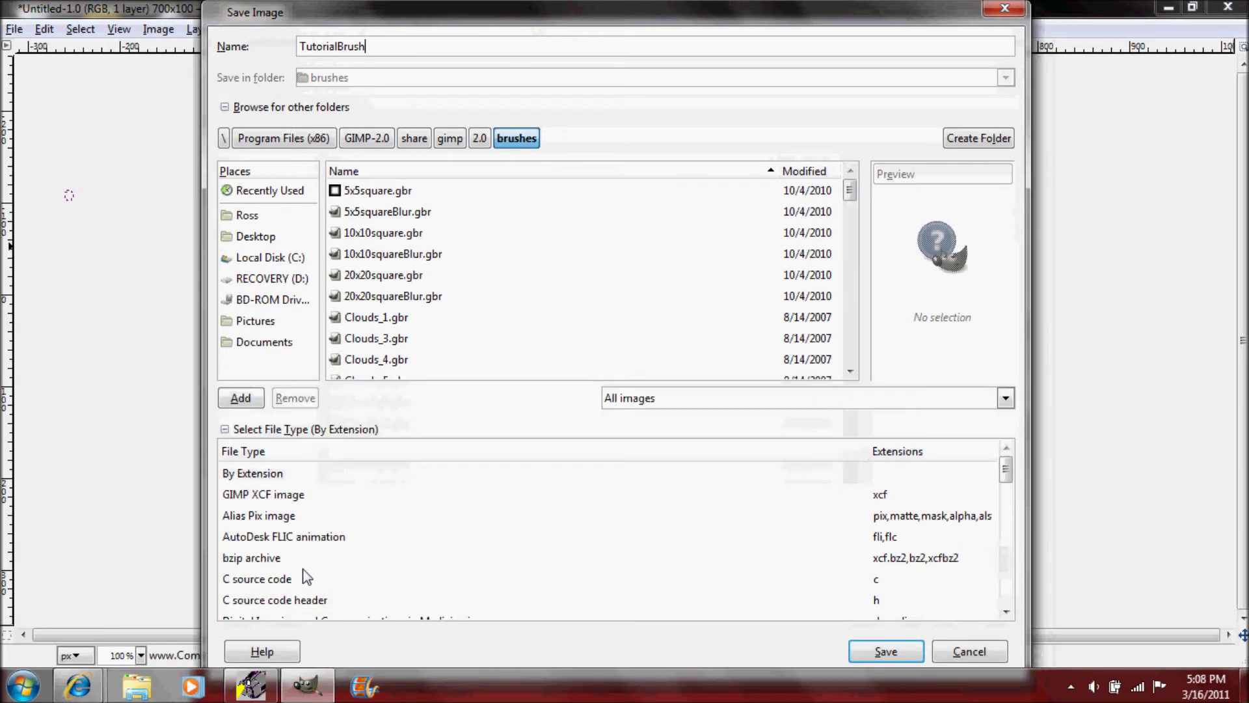
{"action": "scroll", "coordinate": [351, 555], "scroll_direction": "down", "scroll_amount": 5}
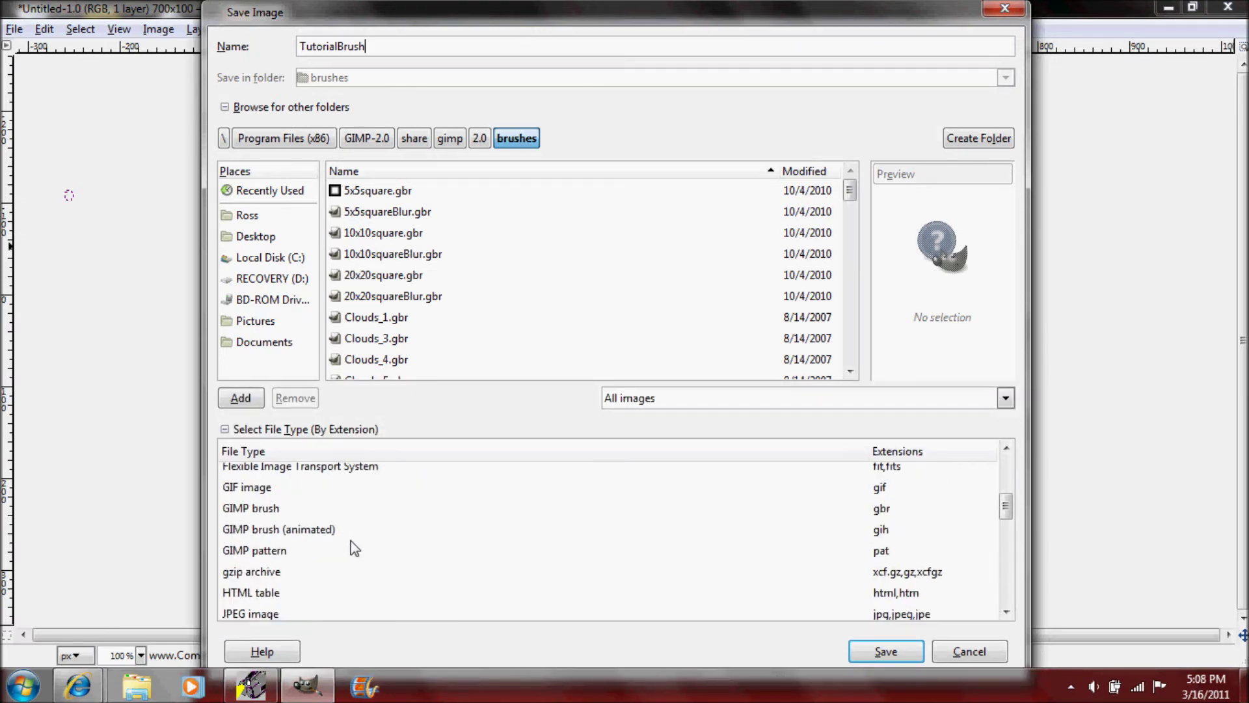
{"action": "left_click", "coordinate": [337, 510]}
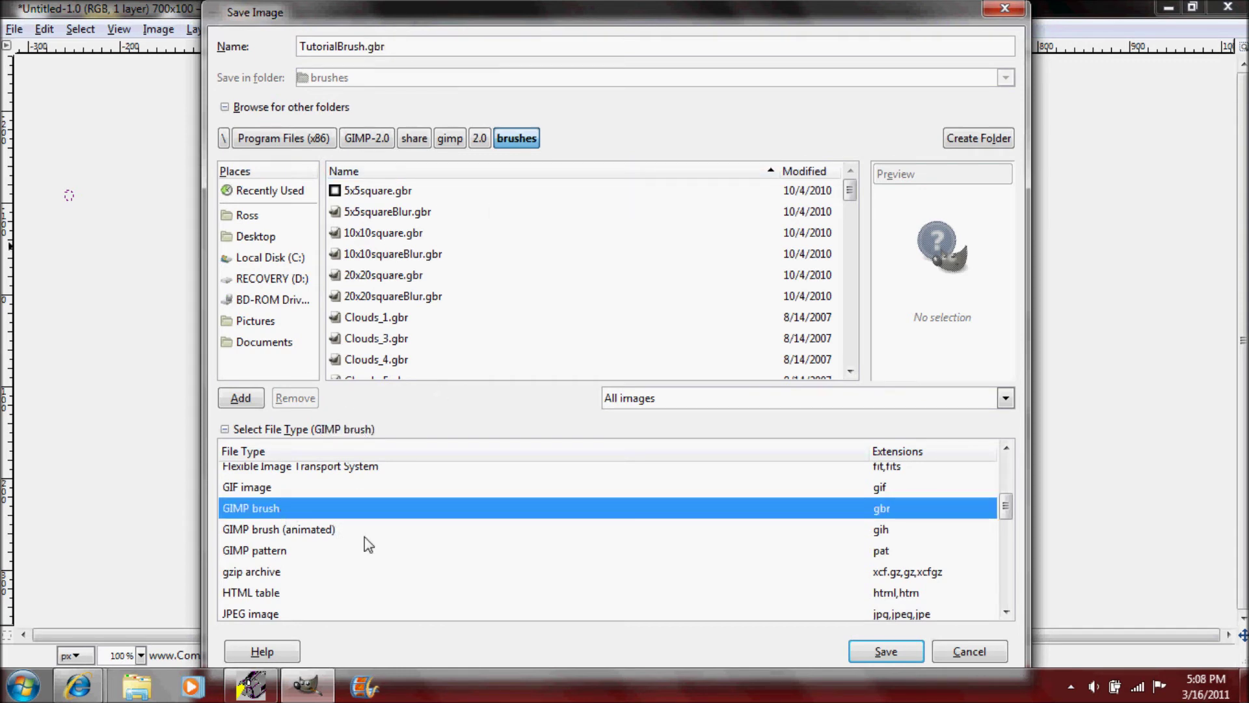
- Save TutorialBrush.gbr with merged layers, description 'Tutorial' and spacing 10
{"action": "left_click", "coordinate": [885, 652]}
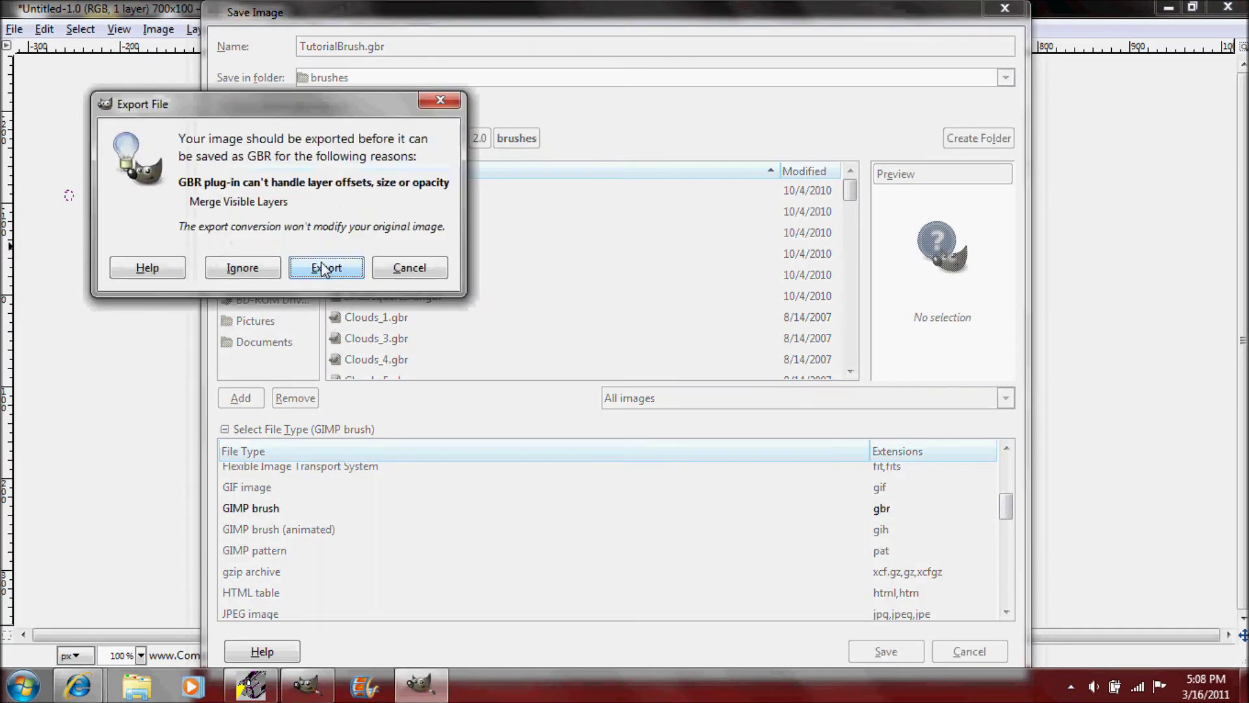
{"action": "left_click", "coordinate": [325, 267]}
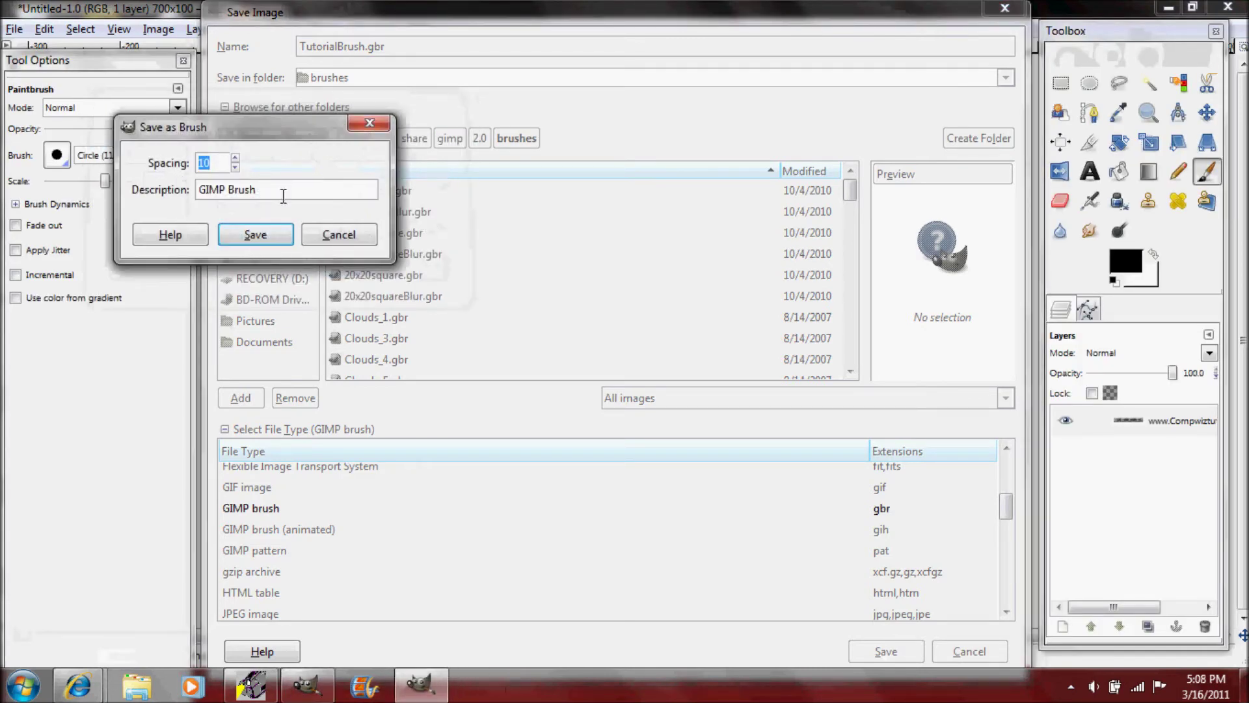
{"action": "left_click_drag", "start_coordinate": [283, 195], "coordinate": [188, 190]}
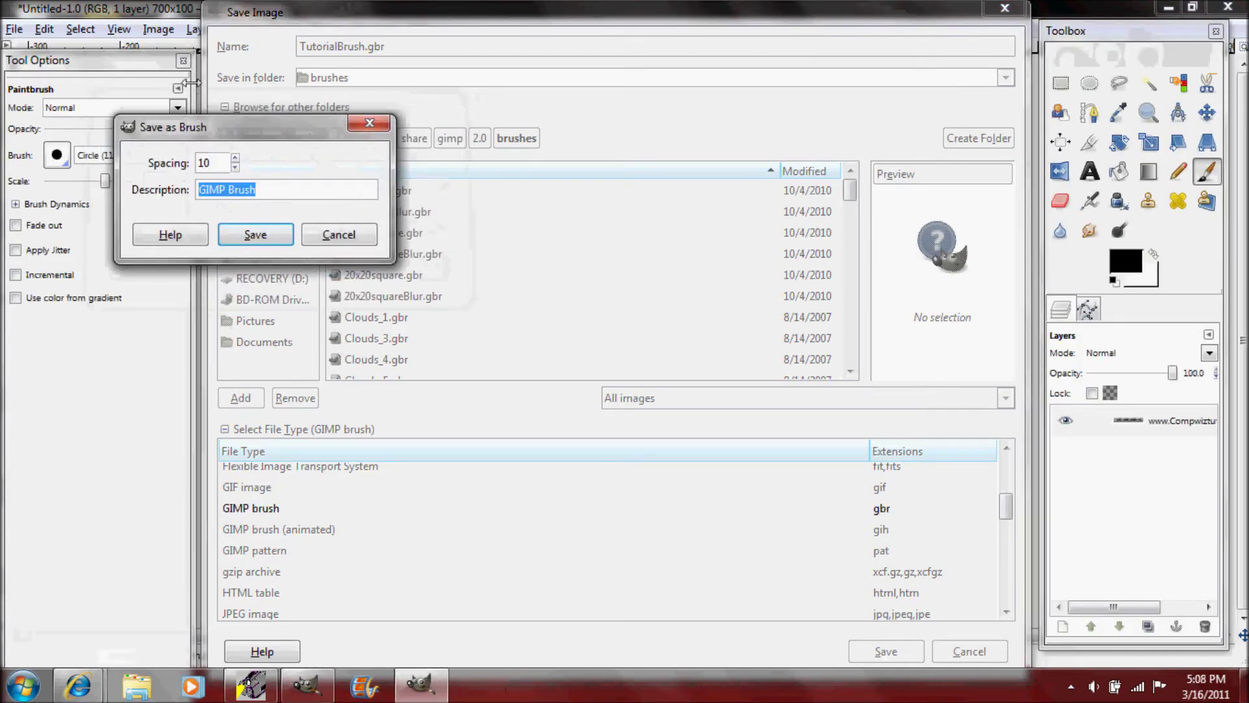
{"action": "type", "text": "Tutorial"}
{"action": "left_click", "coordinate": [212, 162]}
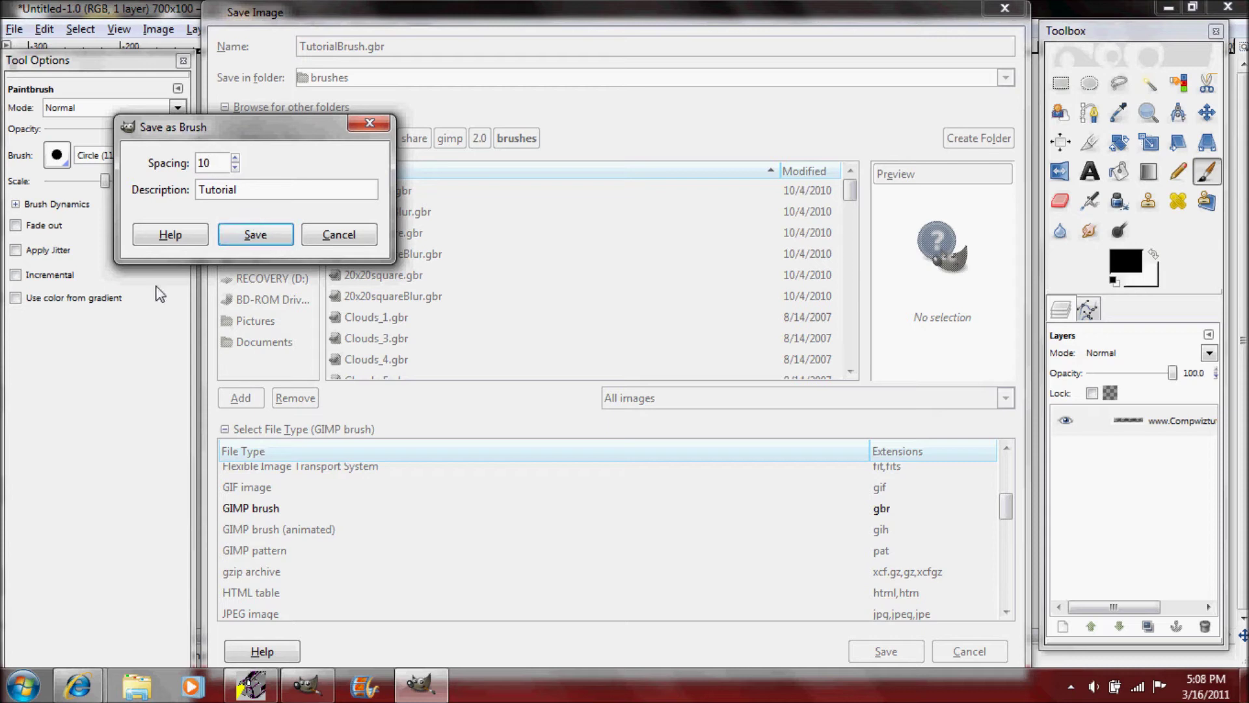
{"action": "left_click", "coordinate": [242, 237]}
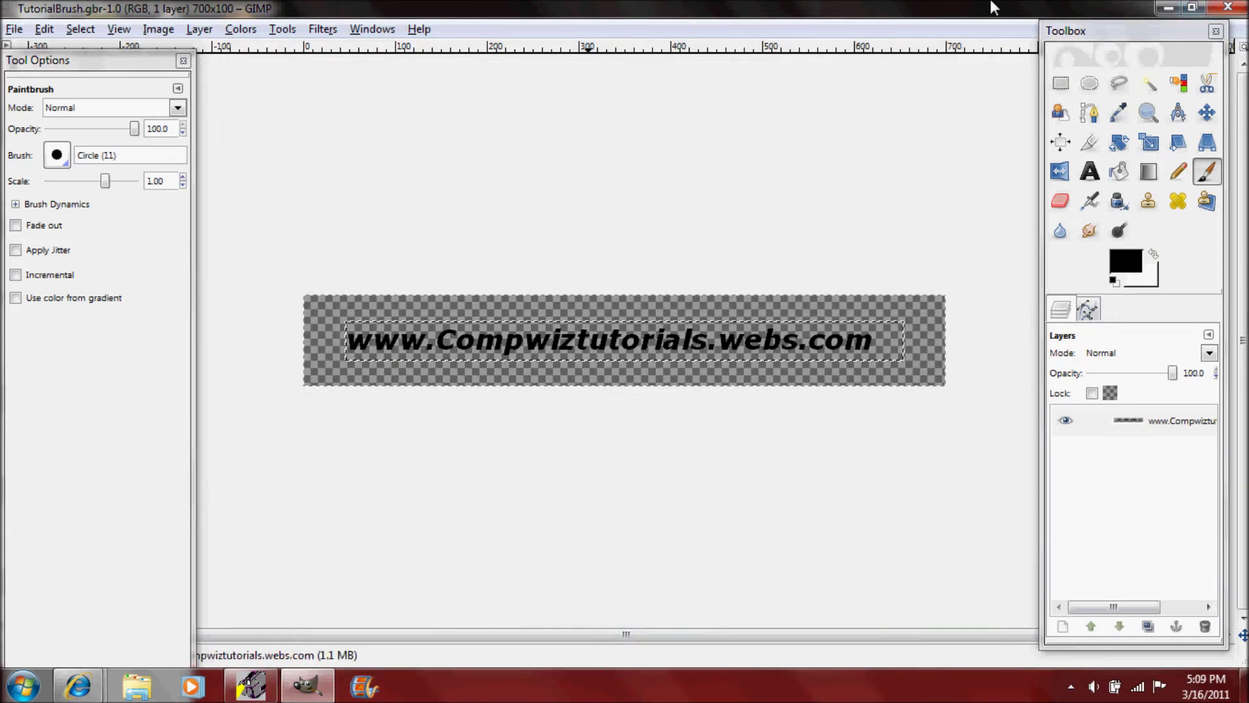
- Close the brush image, quit GIMP, and relaunch it from the taskbar to load the new brush
{"action": "left_click", "coordinate": [1234, 9]}
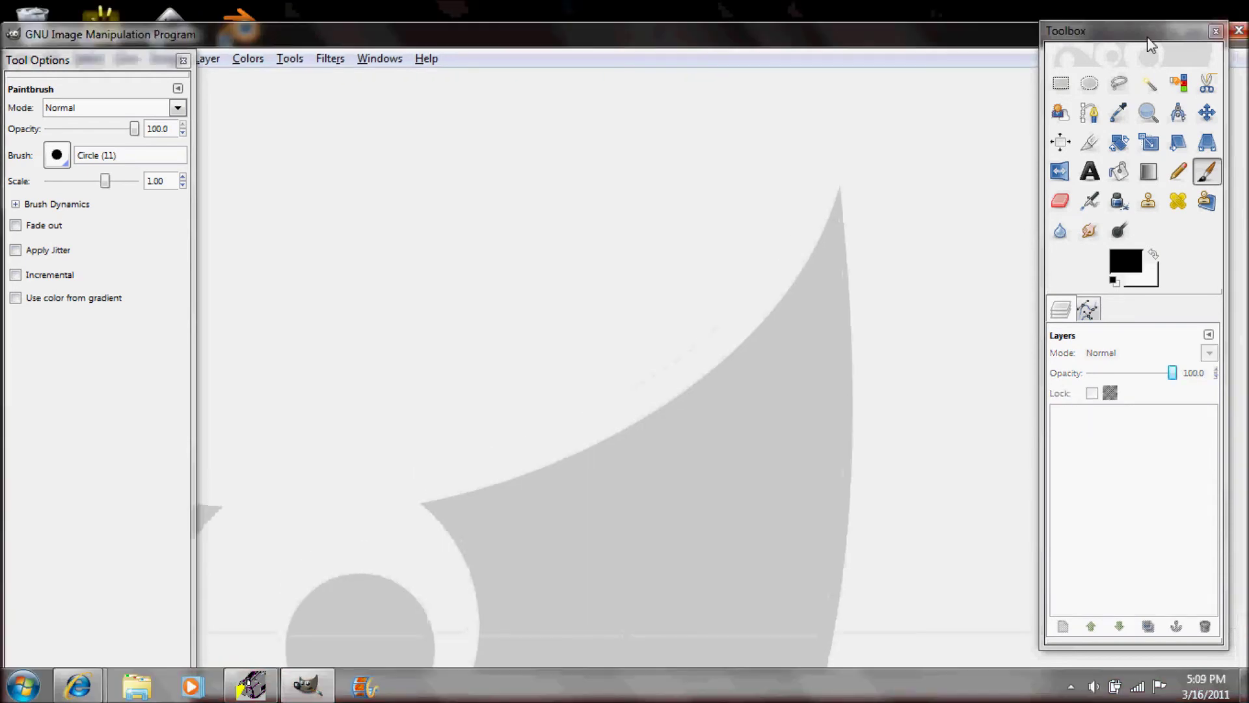
{"action": "left_click", "coordinate": [1236, 30]}
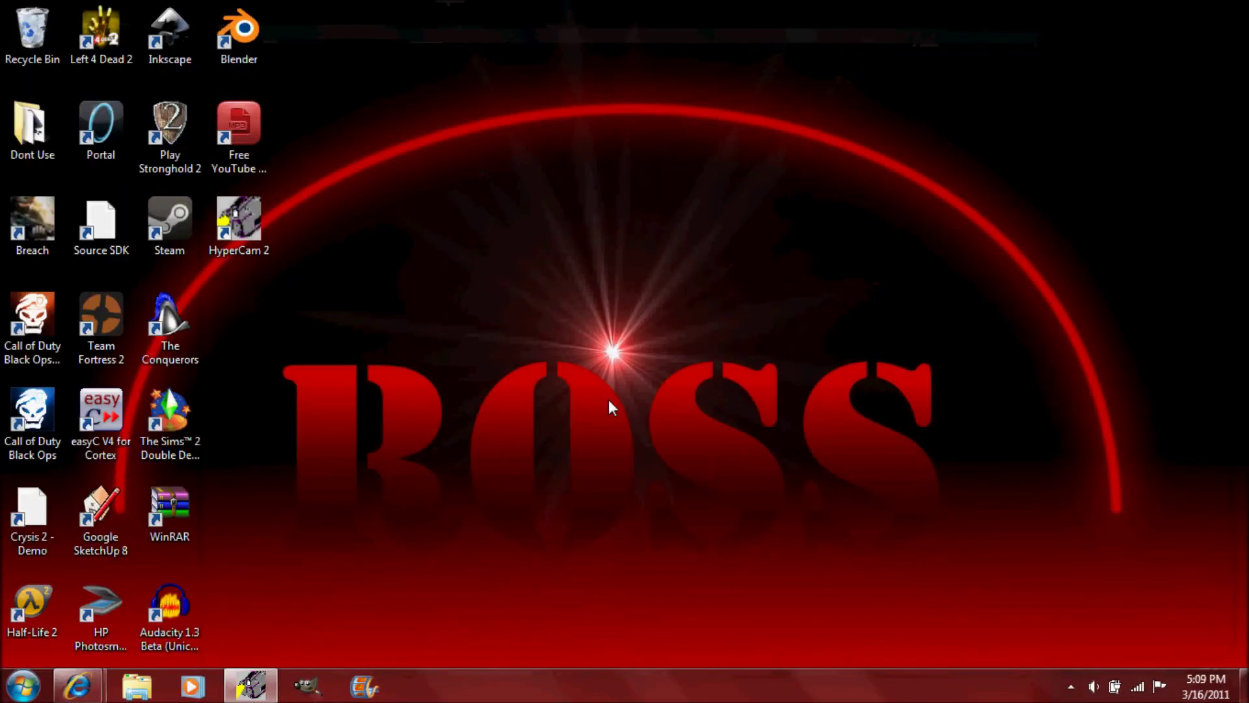
{"action": "left_click", "coordinate": [329, 686]}
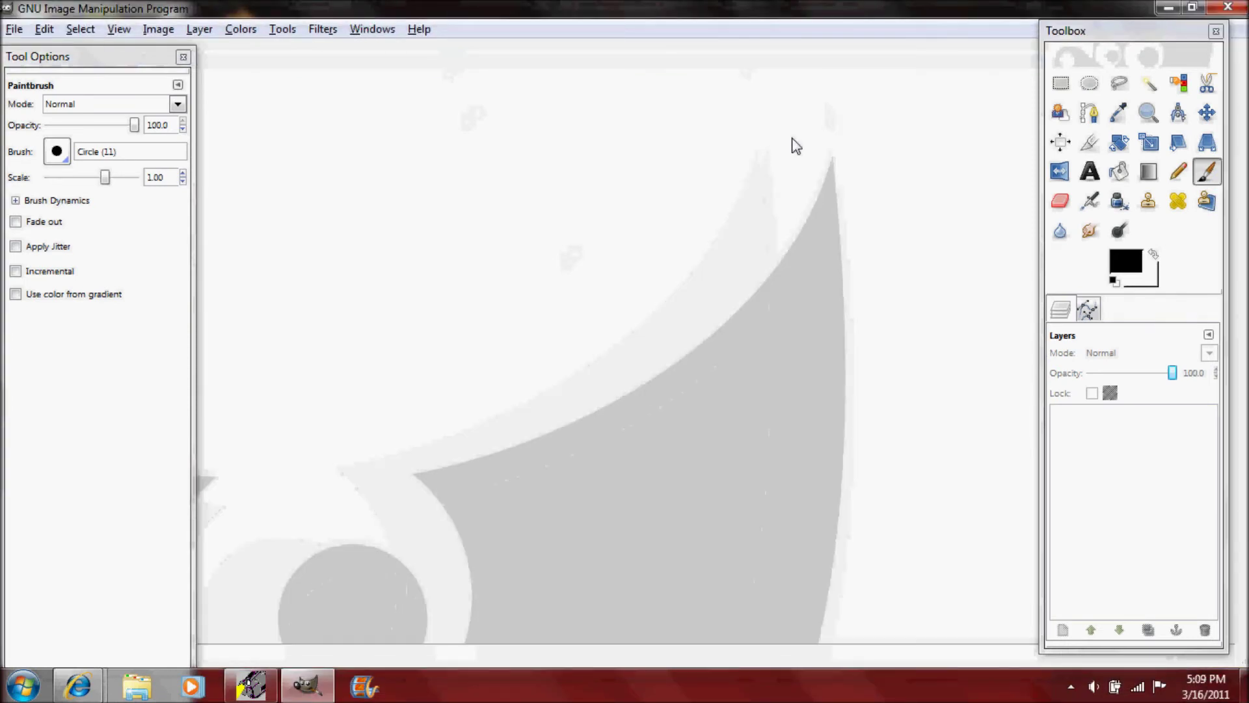
- Open the Brushes dockable dialog from the Windows menu
{"action": "left_click", "coordinate": [364, 30]}
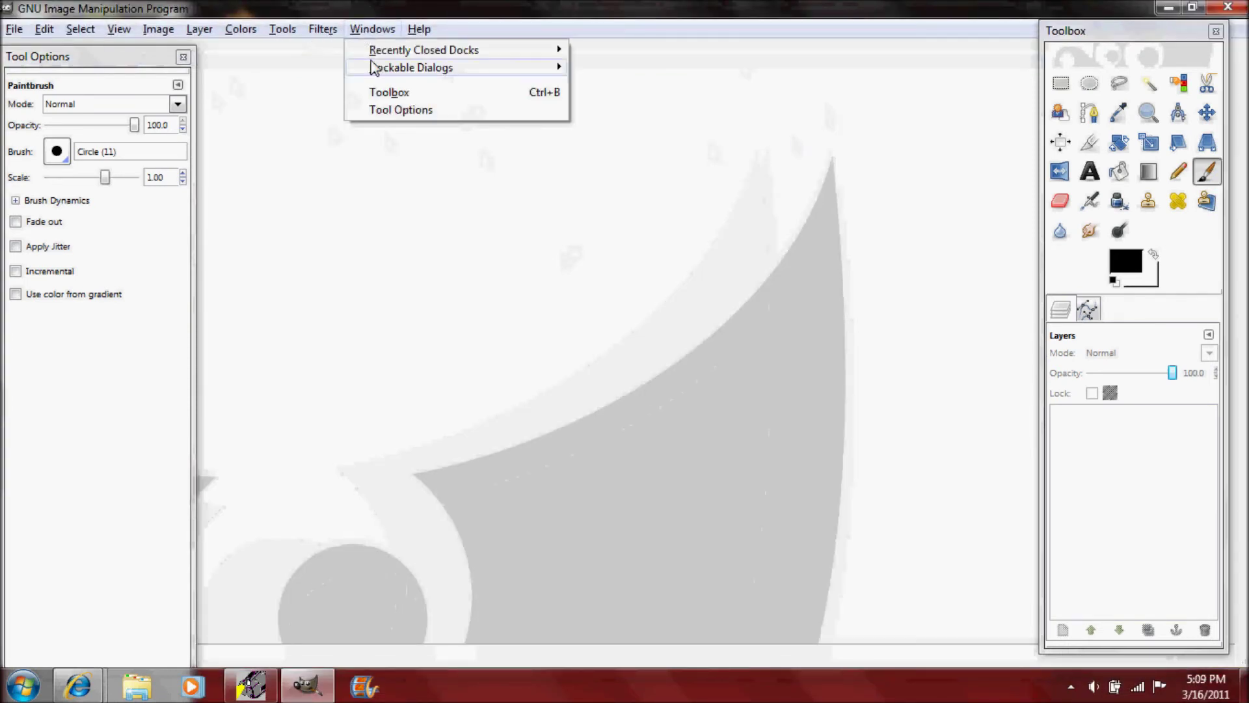
{"action": "mouse_move", "coordinate": [526, 73]}
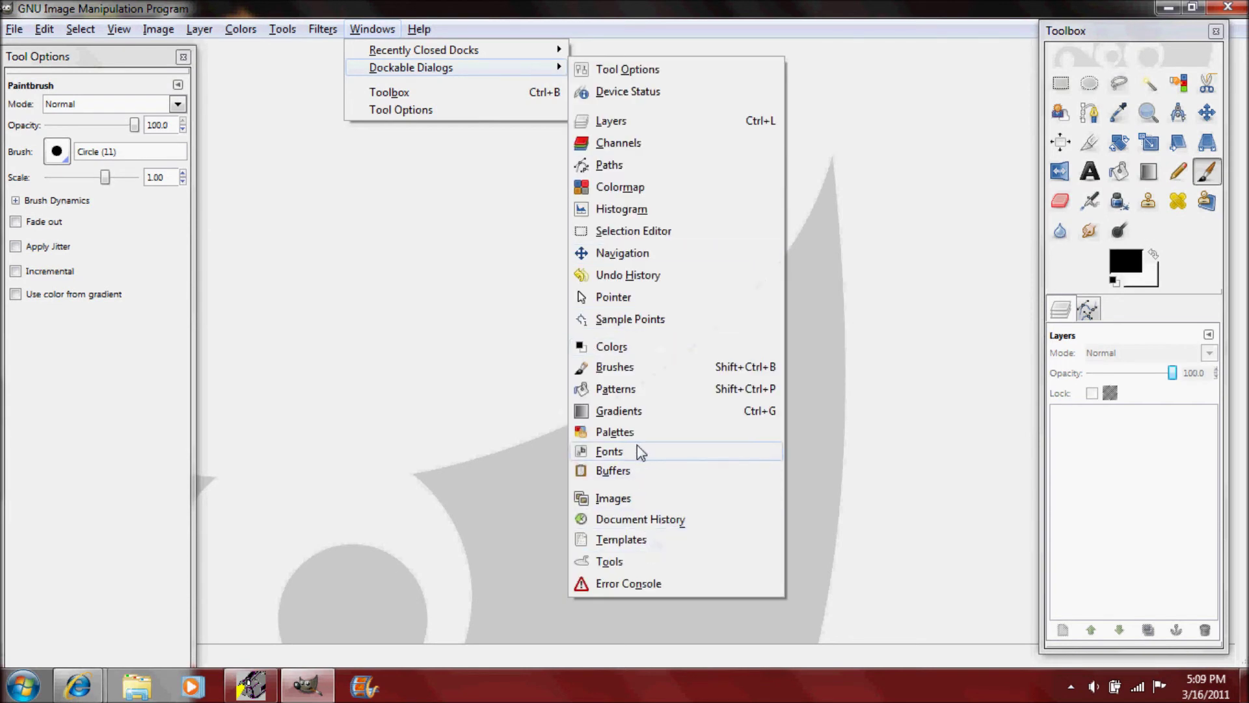
{"action": "left_click", "coordinate": [636, 366]}
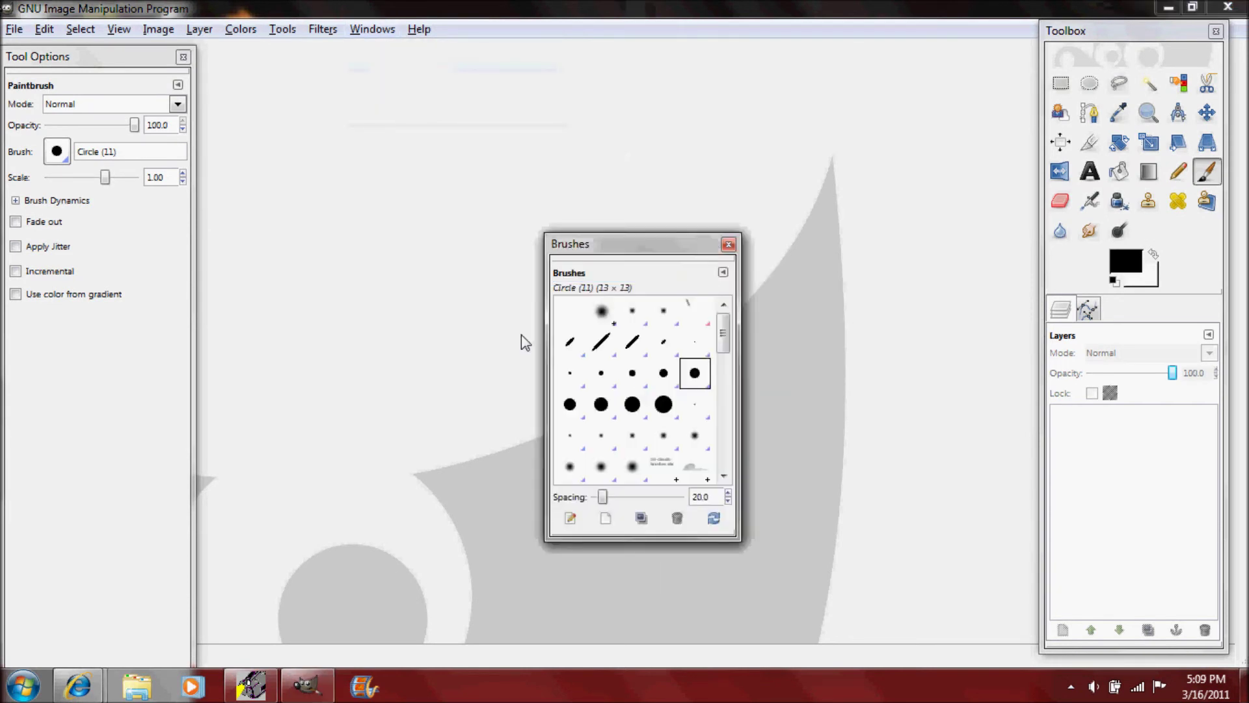
{"action": "left_click", "coordinate": [57, 151]}
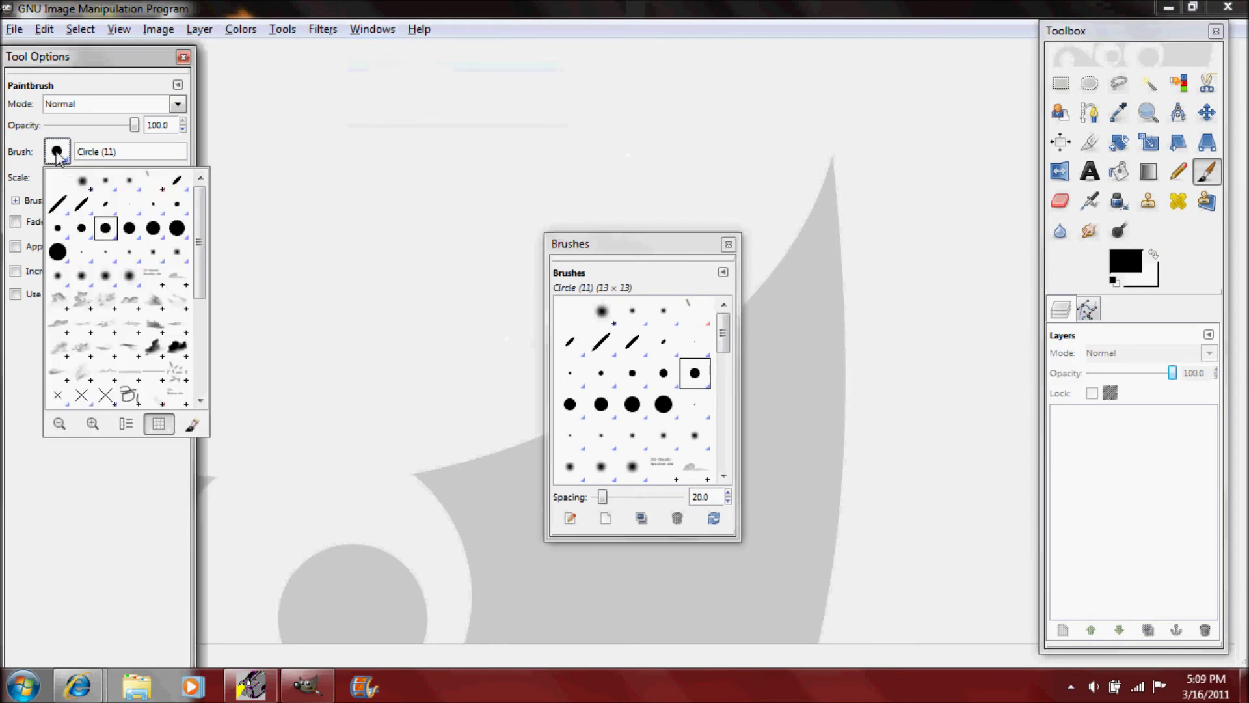
{"action": "left_click", "coordinate": [56, 151]}
- Scroll through the brushes list to the Compwiztutorials brushes and try them
{"action": "scroll", "coordinate": [621, 397], "scroll_direction": "down", "scroll_amount": 3}
{"action": "scroll", "coordinate": [624, 393], "scroll_direction": "down", "scroll_amount": 2}
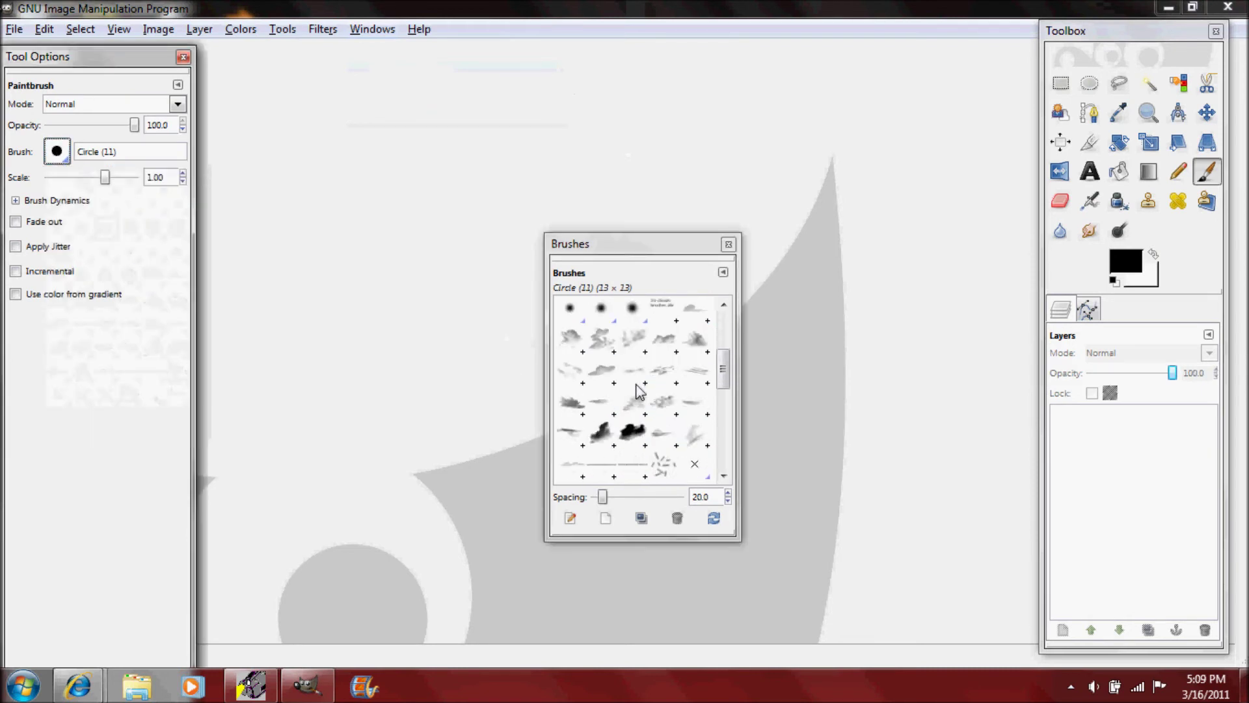
{"action": "scroll", "coordinate": [637, 390], "scroll_direction": "down", "scroll_amount": 1}
{"action": "left_click", "coordinate": [597, 436]}
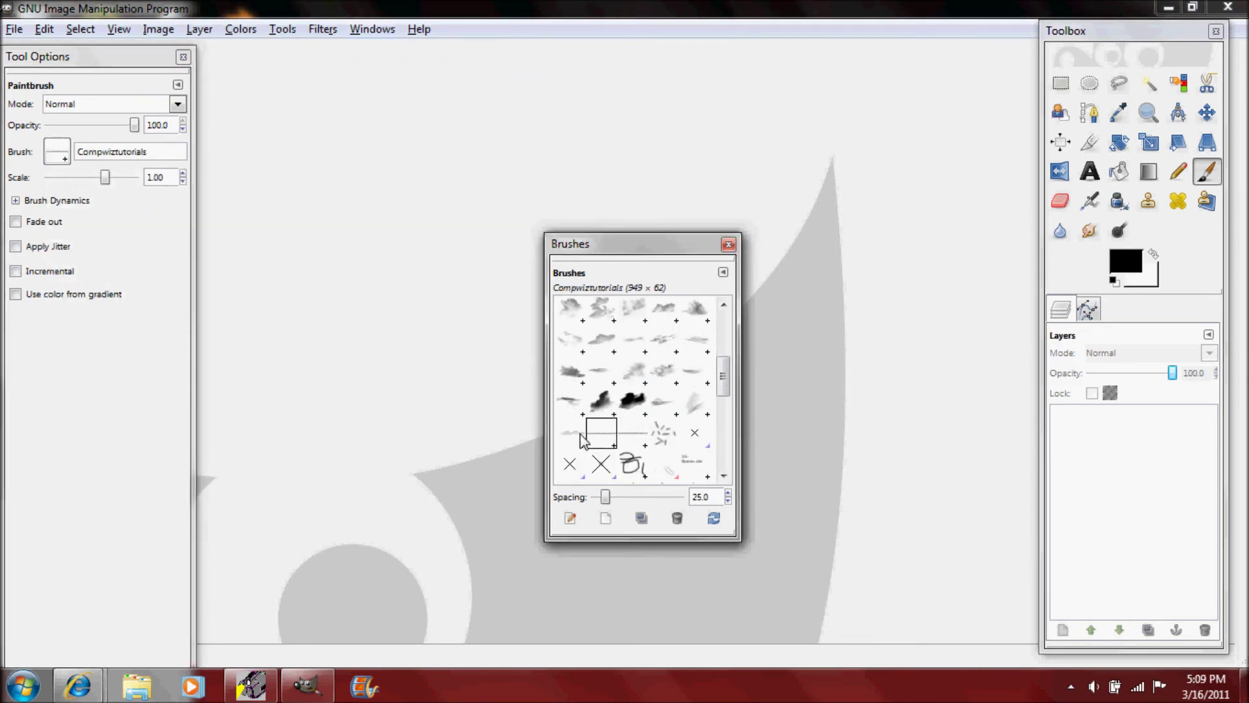
{"action": "key", "text": "Left"}
{"action": "key", "text": "Right"}
{"action": "key", "text": "Right"}
{"action": "key", "text": "Right"}
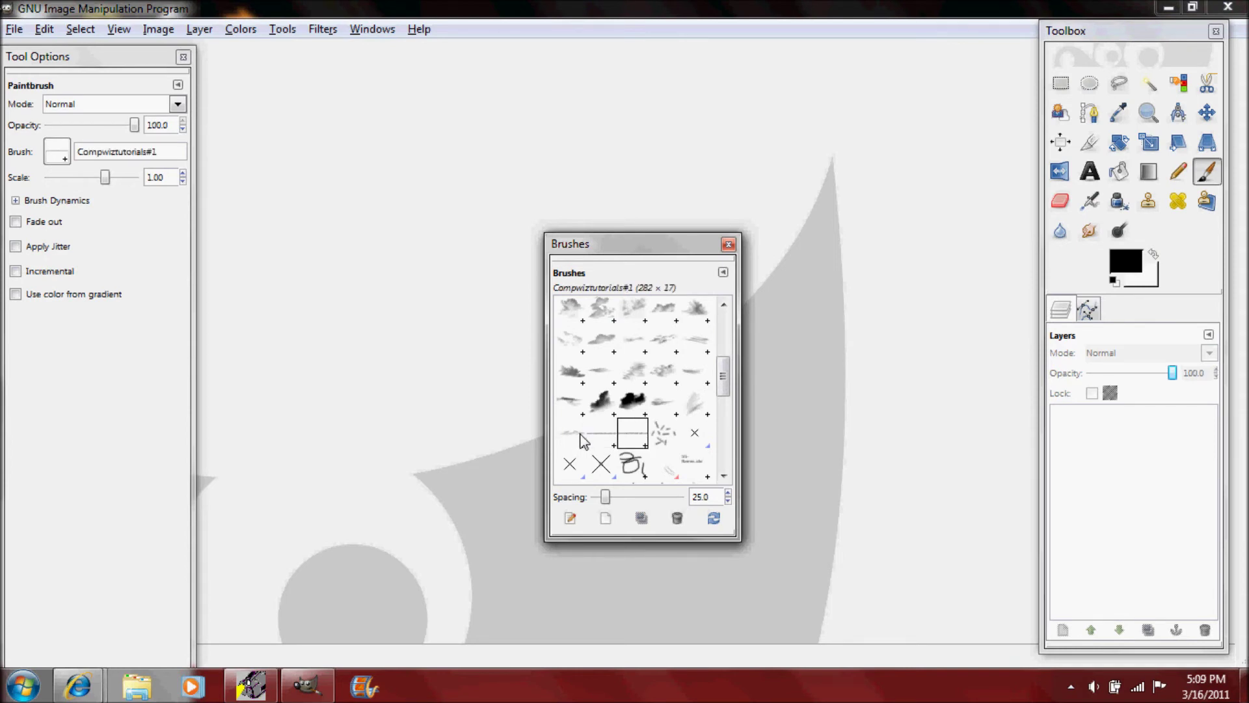
{"action": "key", "text": "Left"}
{"action": "left_click_drag", "start_coordinate": [718, 374], "coordinate": [724, 426]}
- Select the new 640 × 100 GIMP Brush and preview its website-text shape in the Brush Editor
{"action": "left_click", "coordinate": [594, 402]}
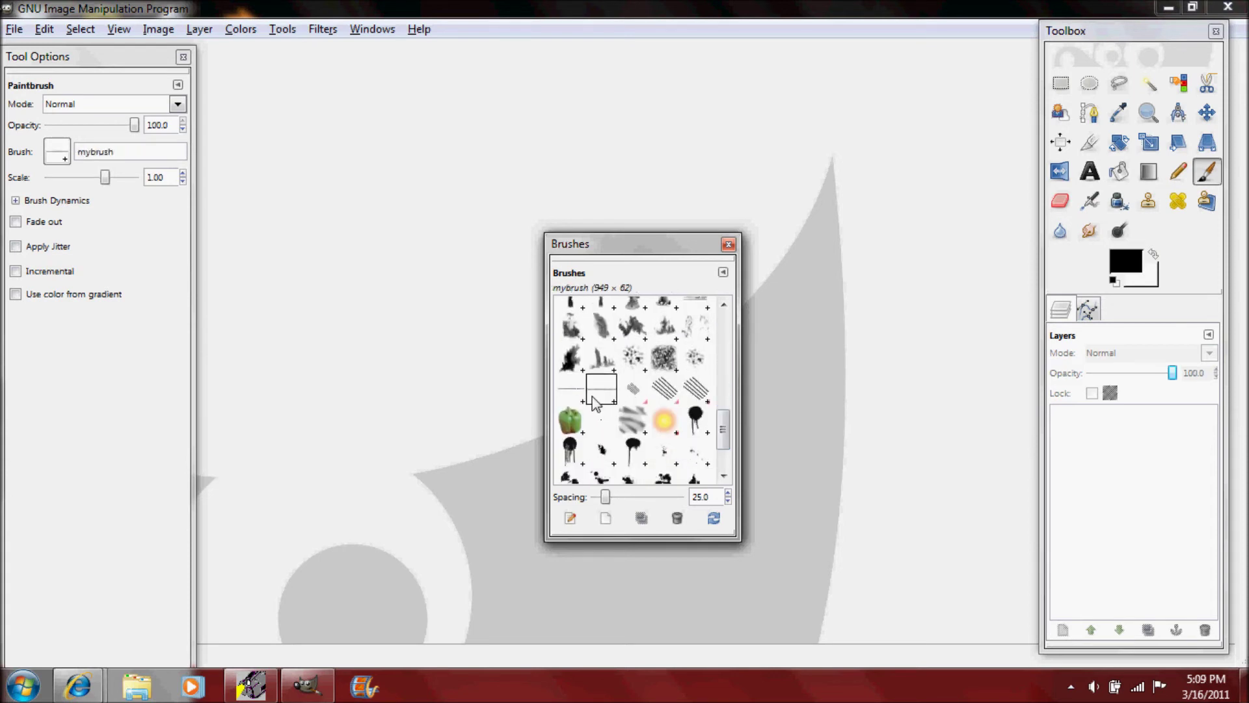
{"action": "key", "text": "Left"}
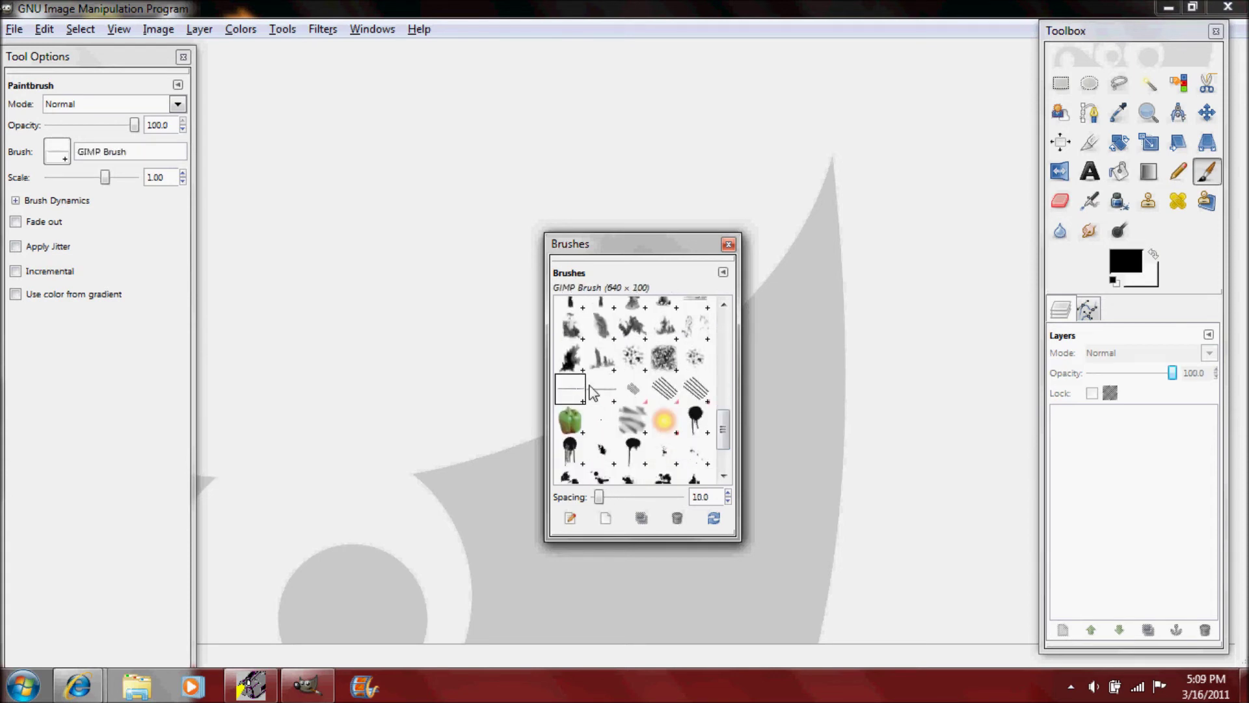
{"action": "double_click", "coordinate": [567, 398]}
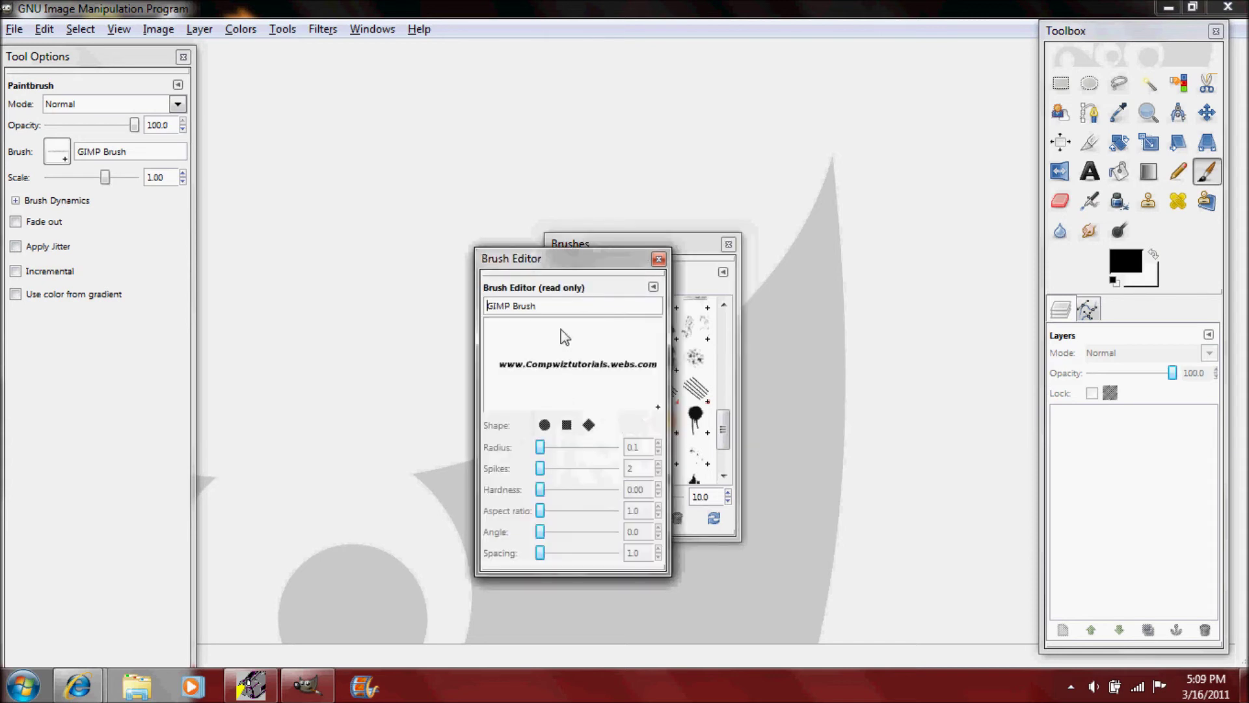
{"action": "left_click", "coordinate": [659, 260]}
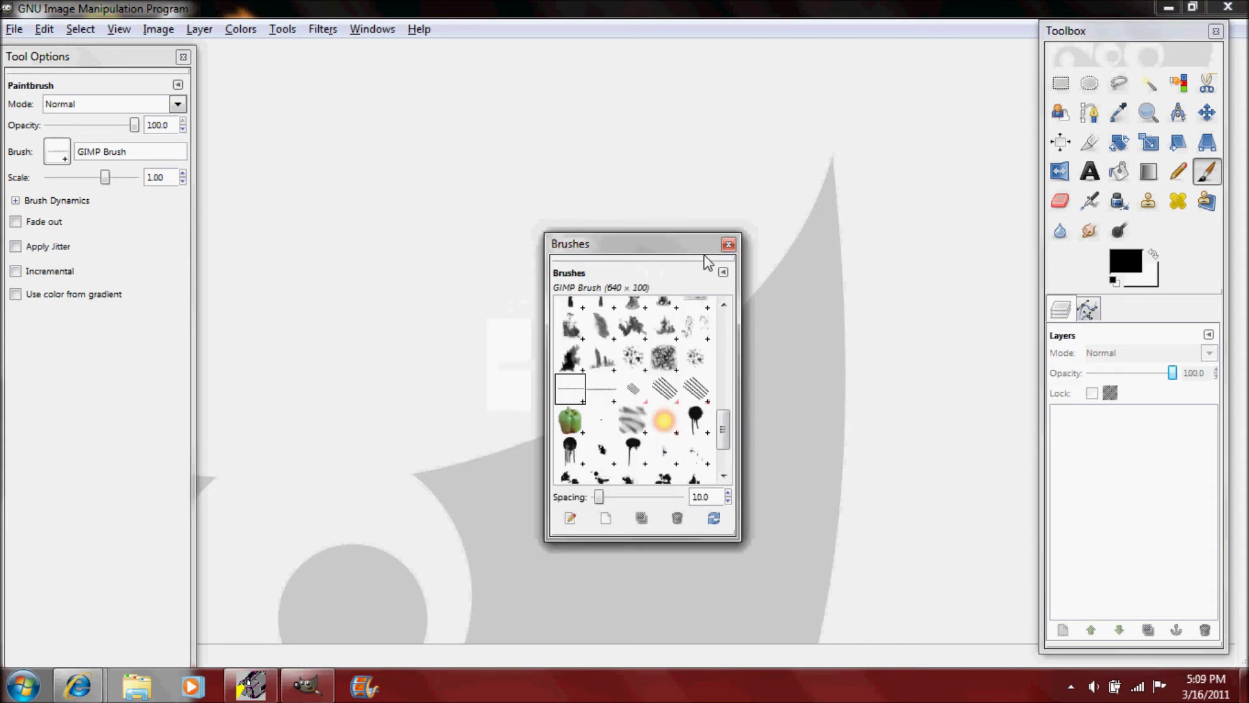
{"action": "left_click", "coordinate": [14, 29]}
{"action": "left_click", "coordinate": [29, 51]}
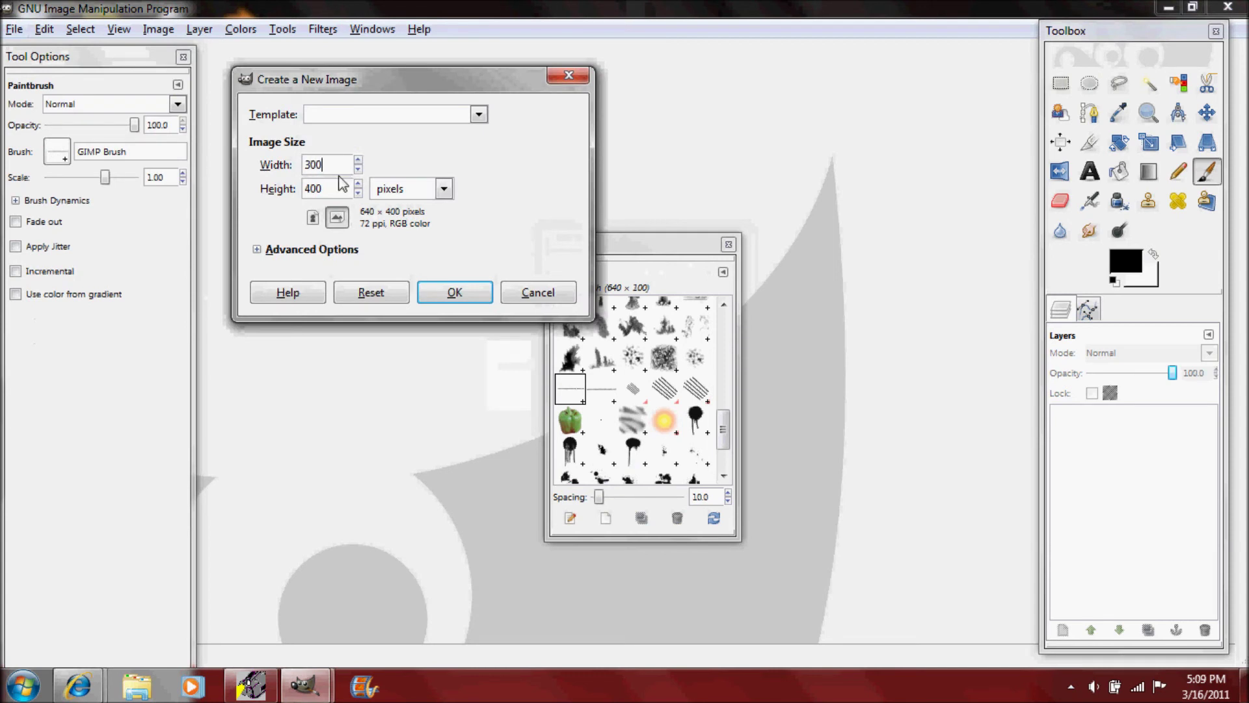
- Create a new blank 640 × 400 image
{"action": "type", "text": "3"}
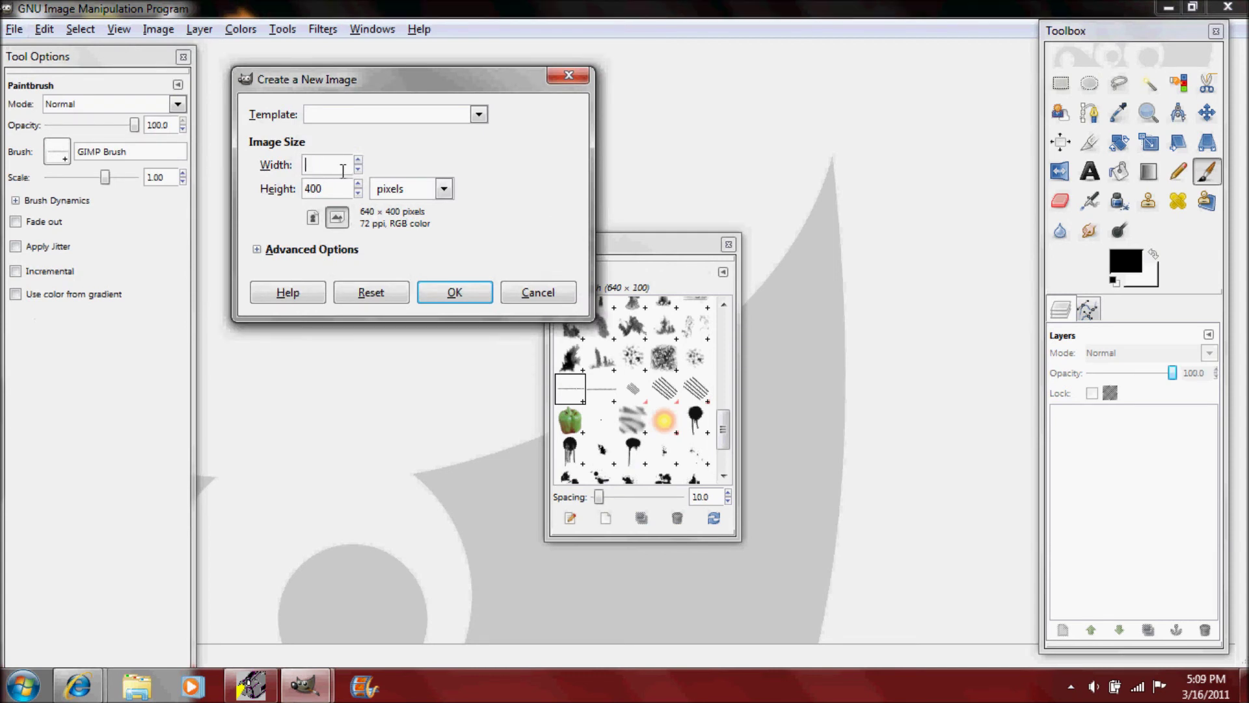
{"action": "key", "text": "BackSpace"}
{"action": "type", "text": "640"}
{"action": "left_click", "coordinate": [459, 294]}
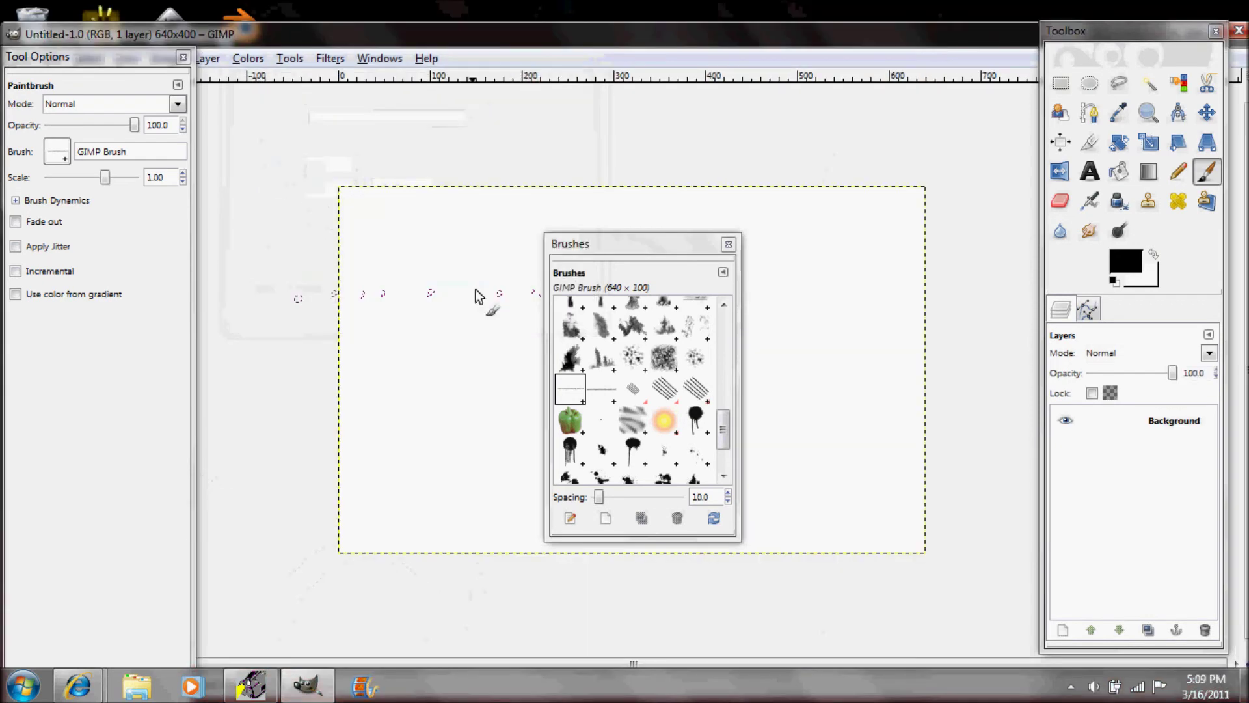
- Close the Brushes dialog and stamp three rows of website text with paintbrush and pencil
{"action": "left_click_drag", "start_coordinate": [604, 253], "coordinate": [607, 254]}
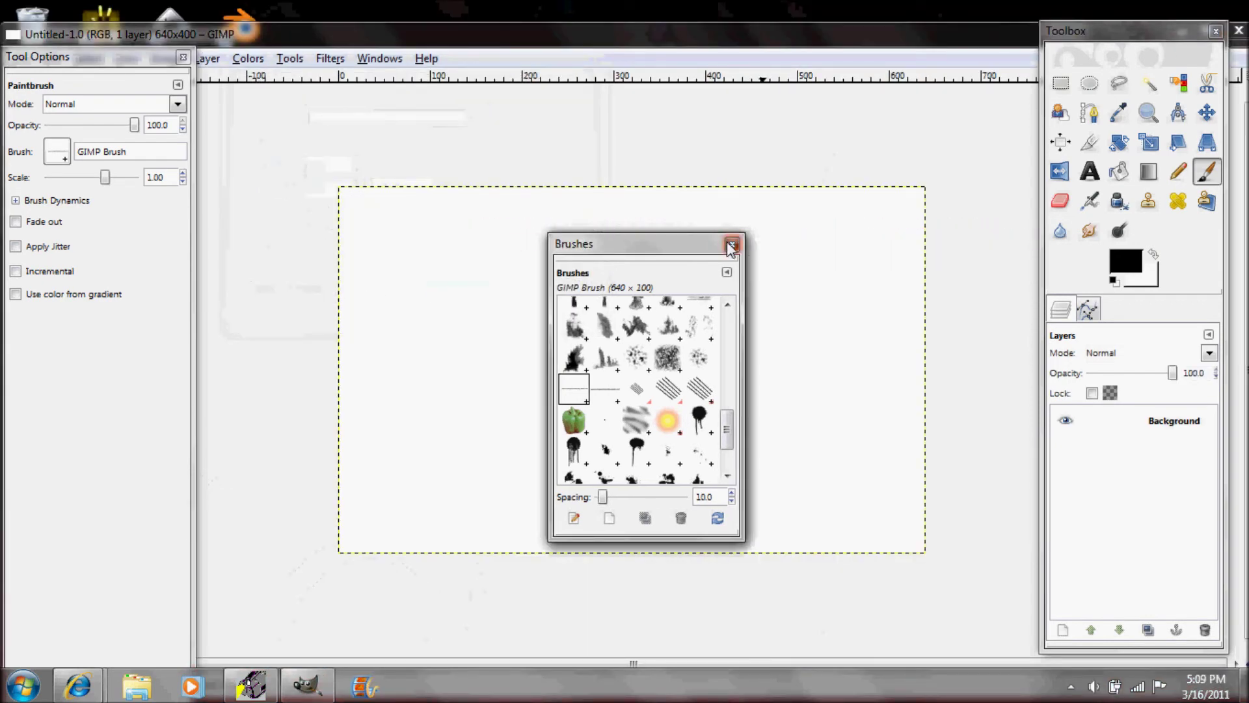
{"action": "left_click", "coordinate": [731, 246]}
{"action": "left_click", "coordinate": [612, 321]}
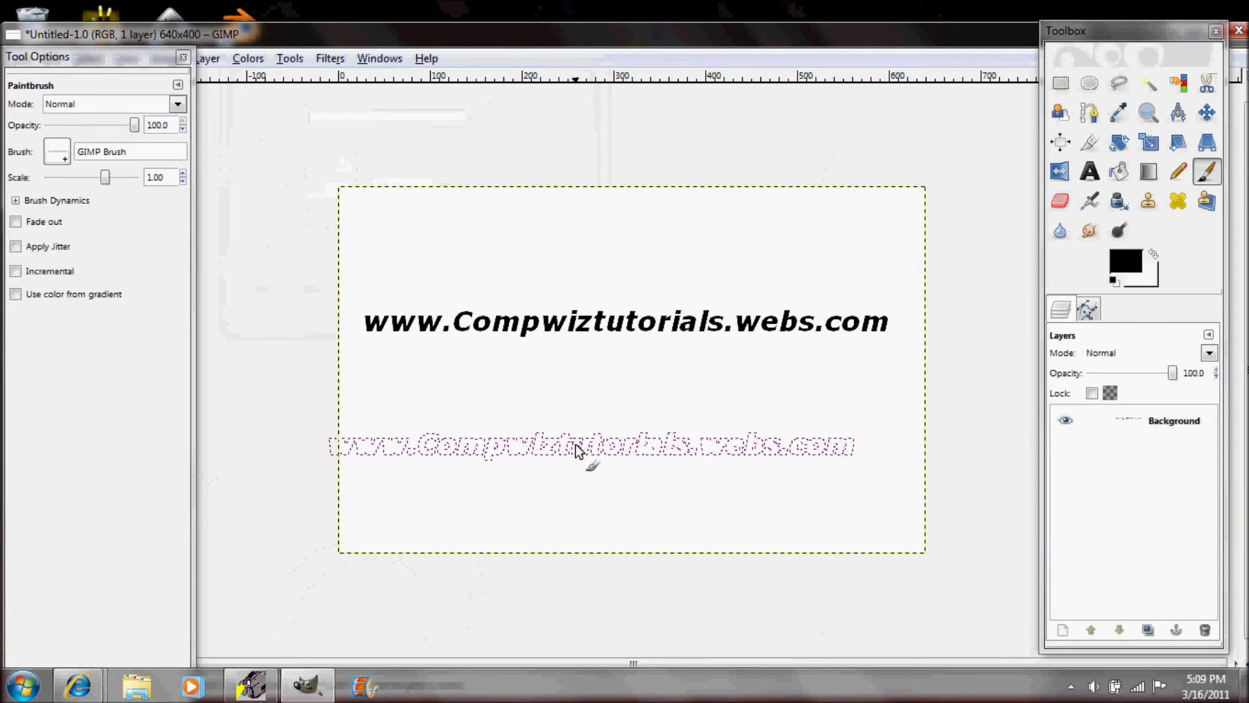
{"action": "left_click", "coordinate": [606, 441]}
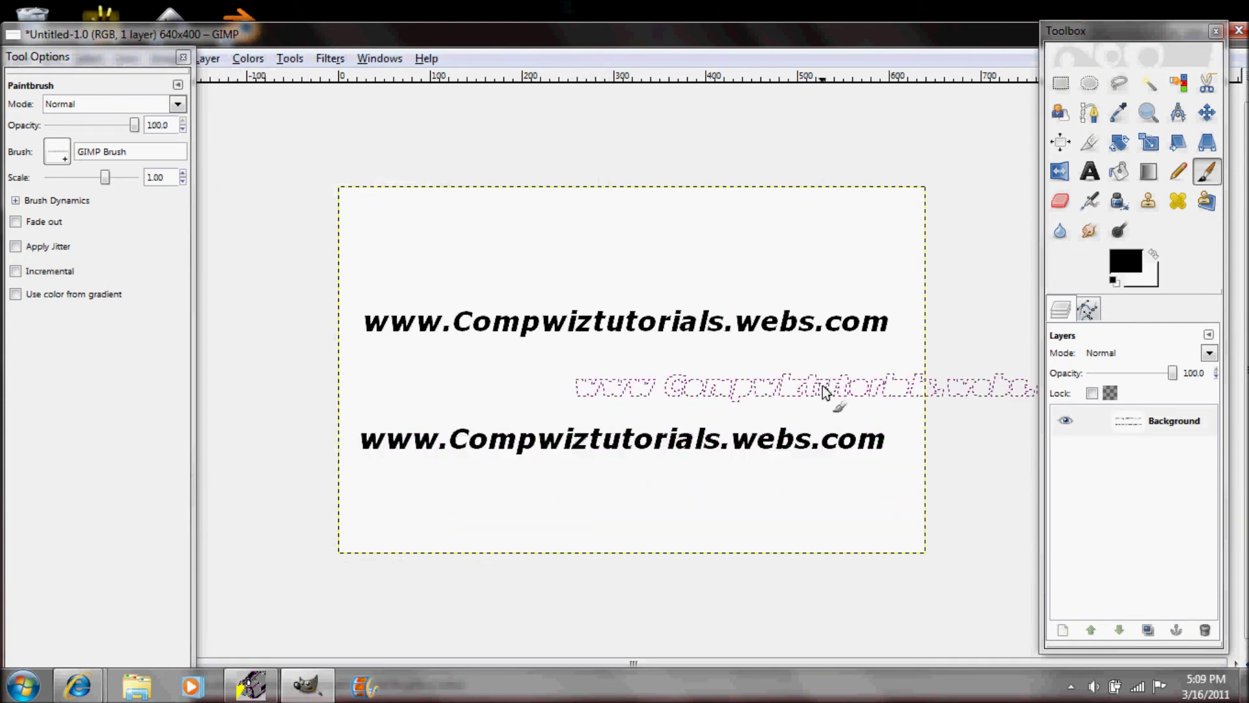
{"action": "left_click", "coordinate": [1176, 182]}
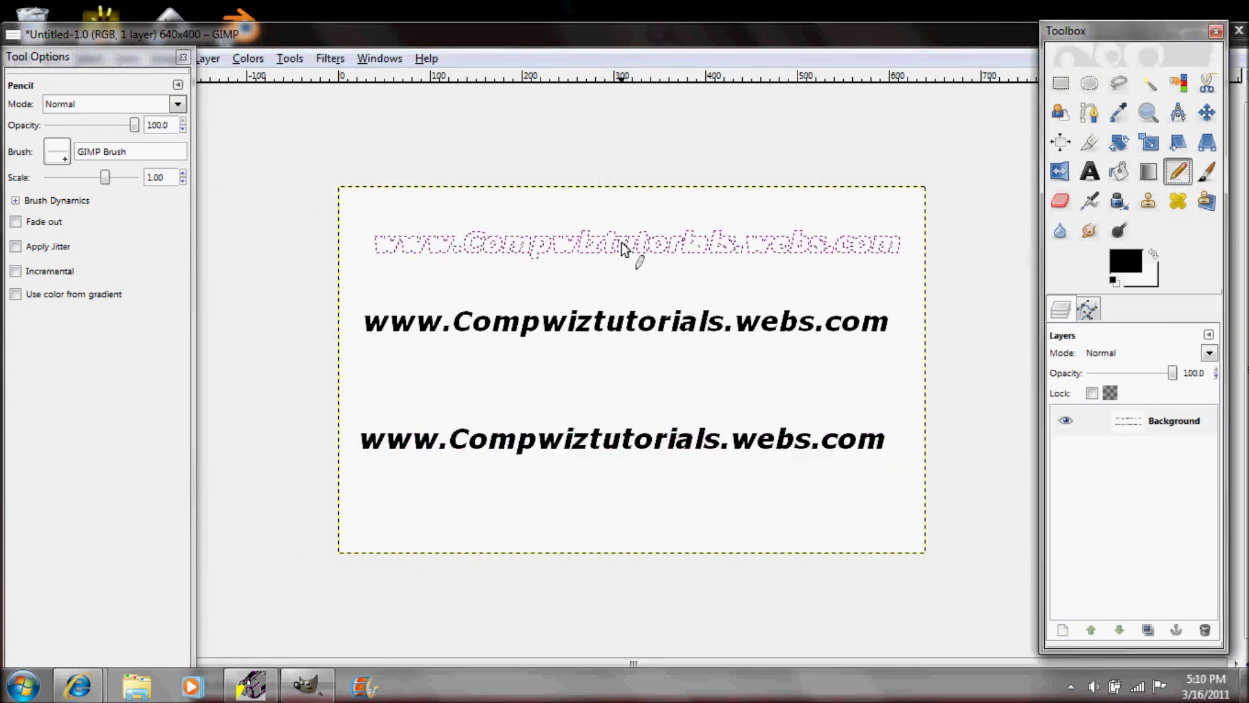
{"action": "left_click", "coordinate": [637, 243]}
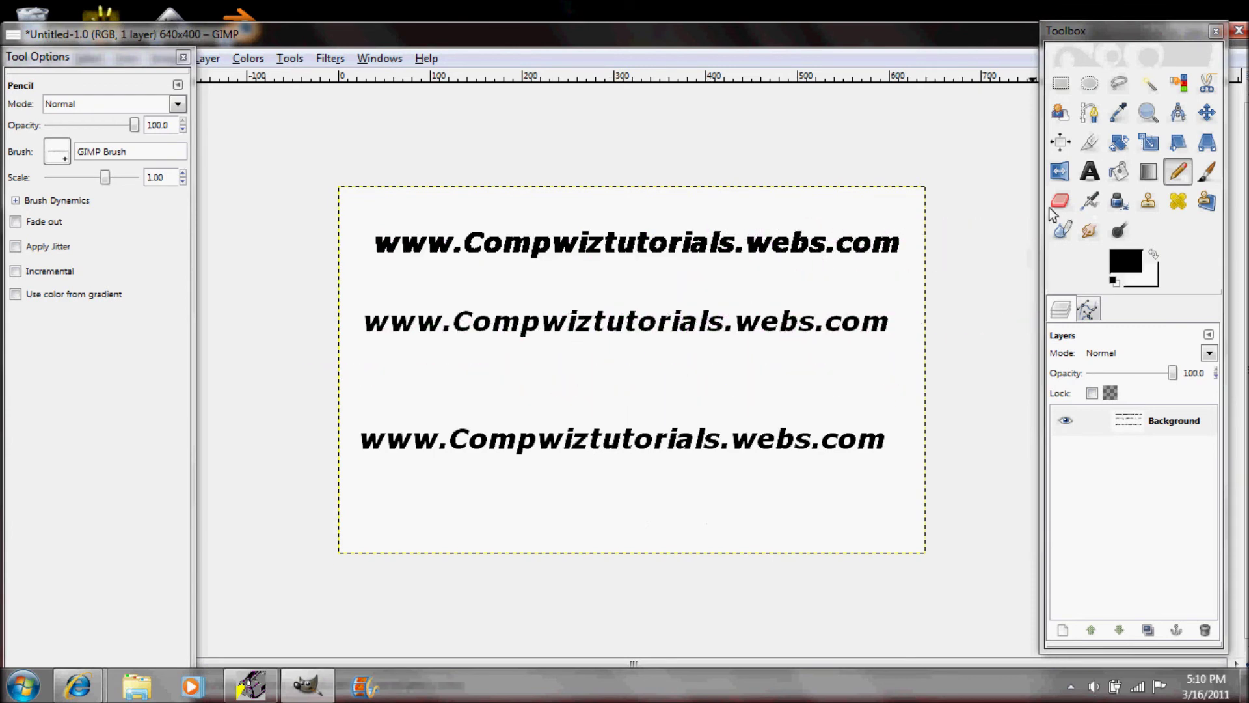
- Stamp six more text rows, three with the paintbrush and three with the pencil
{"action": "left_click", "coordinate": [1206, 172]}
{"action": "left_click", "coordinate": [601, 384]}
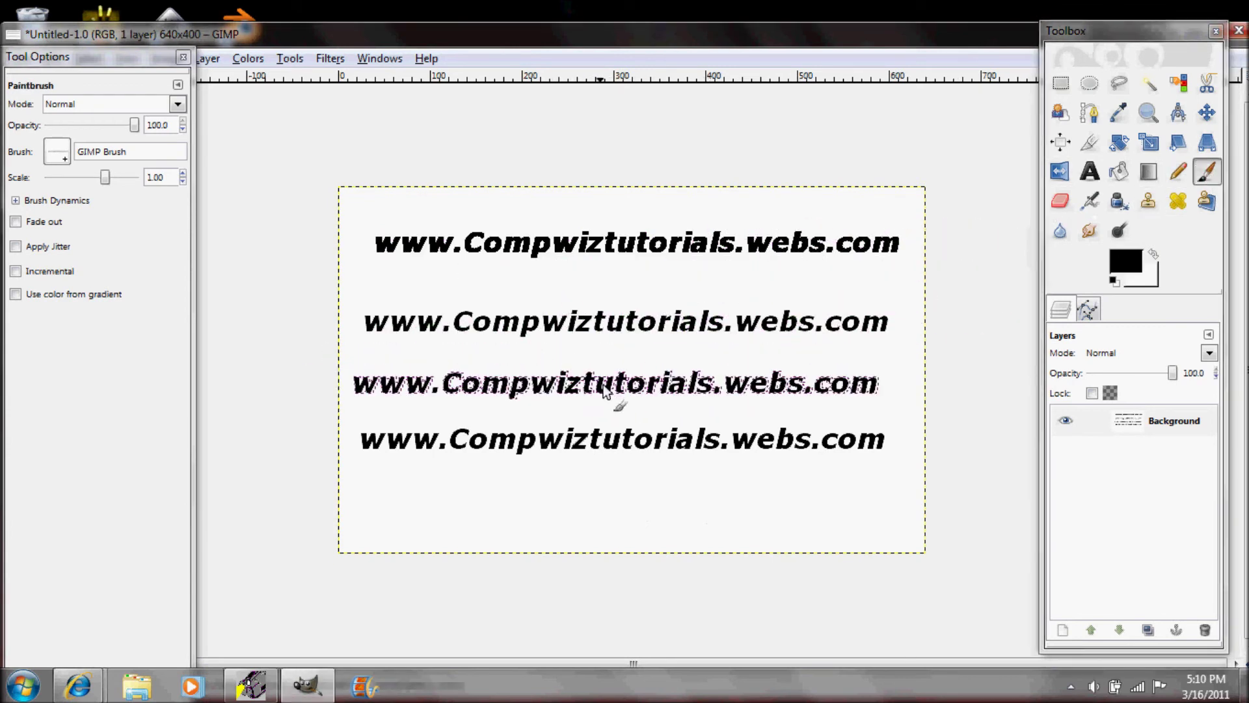
{"action": "left_click", "coordinate": [636, 492]}
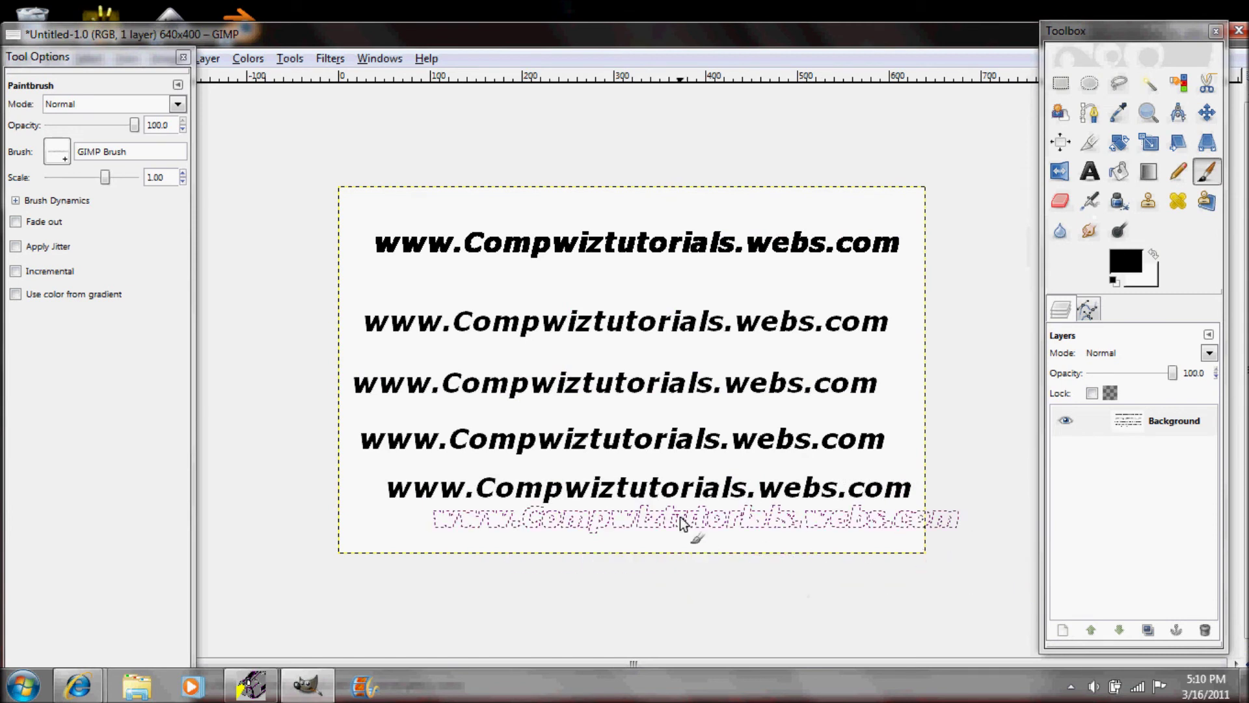
{"action": "left_click", "coordinate": [611, 520]}
{"action": "left_click", "coordinate": [1190, 180]}
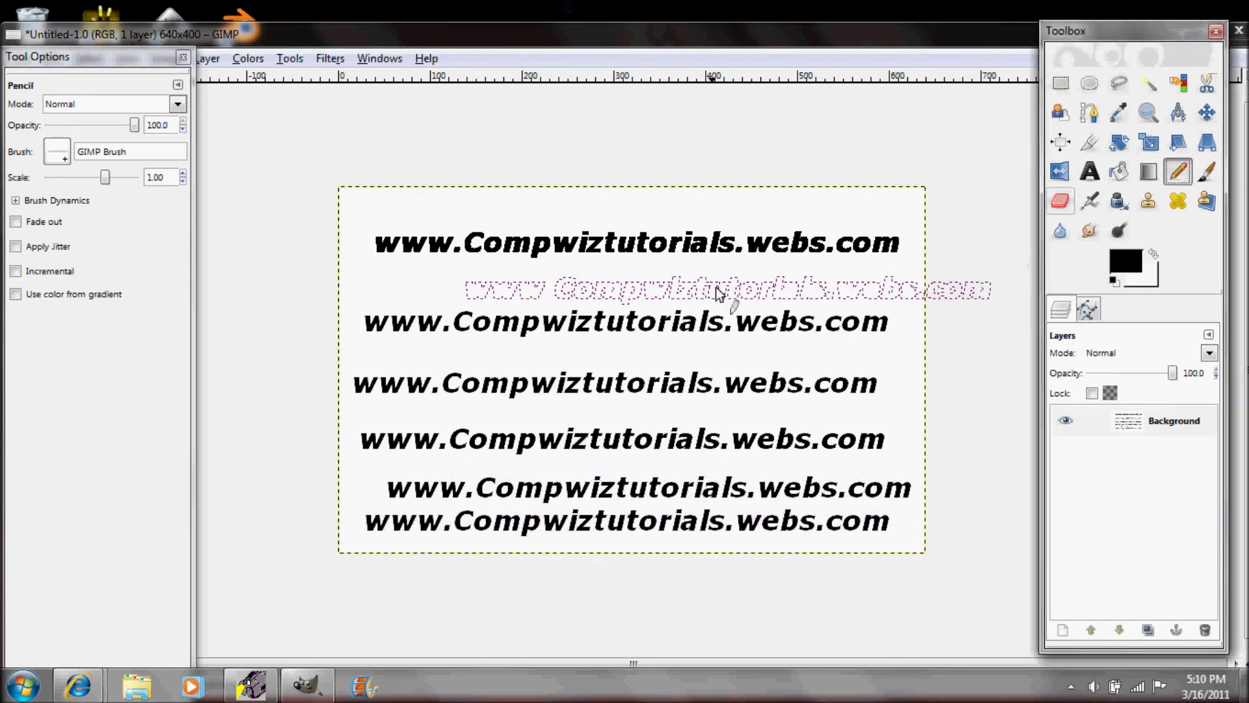
{"action": "left_click", "coordinate": [605, 280]}
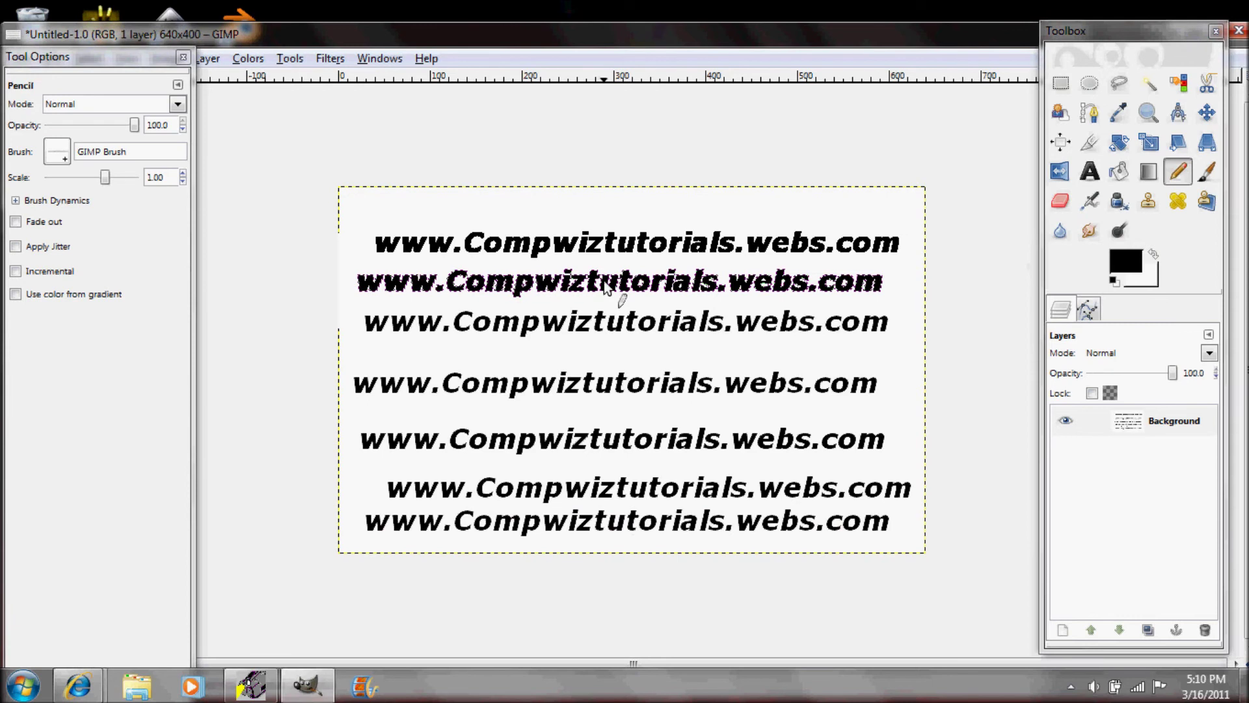
{"action": "left_click", "coordinate": [623, 214]}
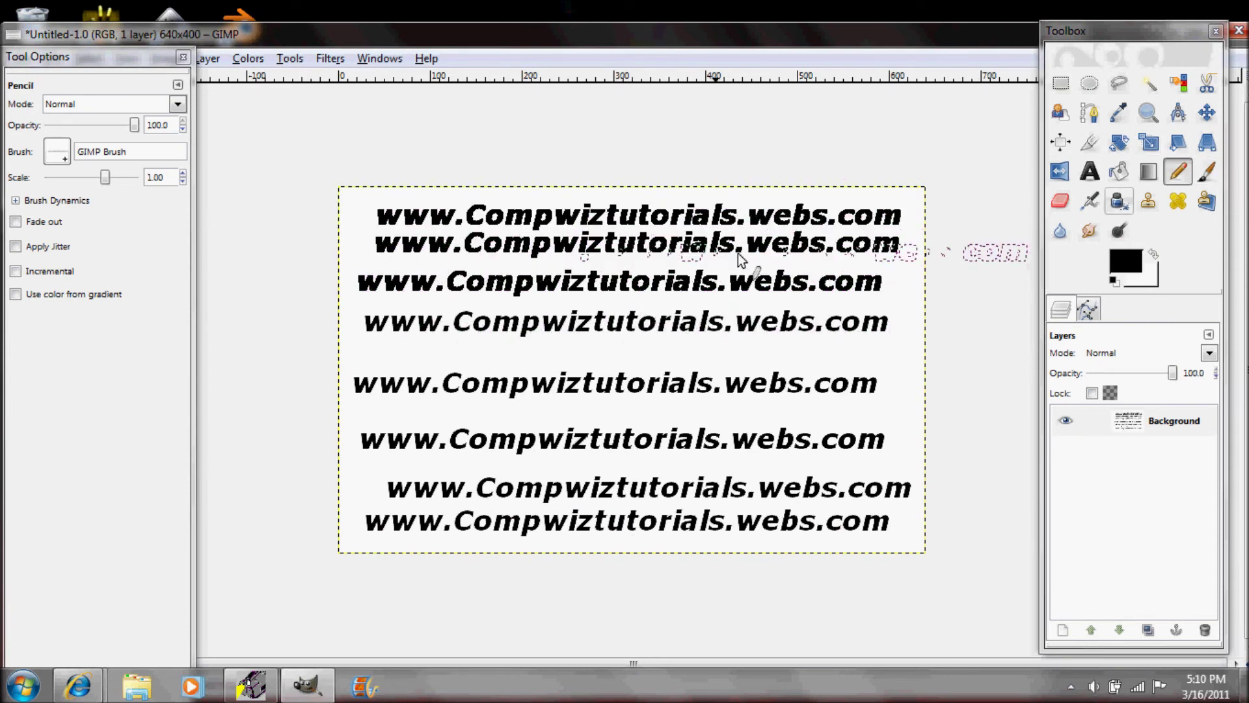
{"action": "left_click", "coordinate": [603, 357]}
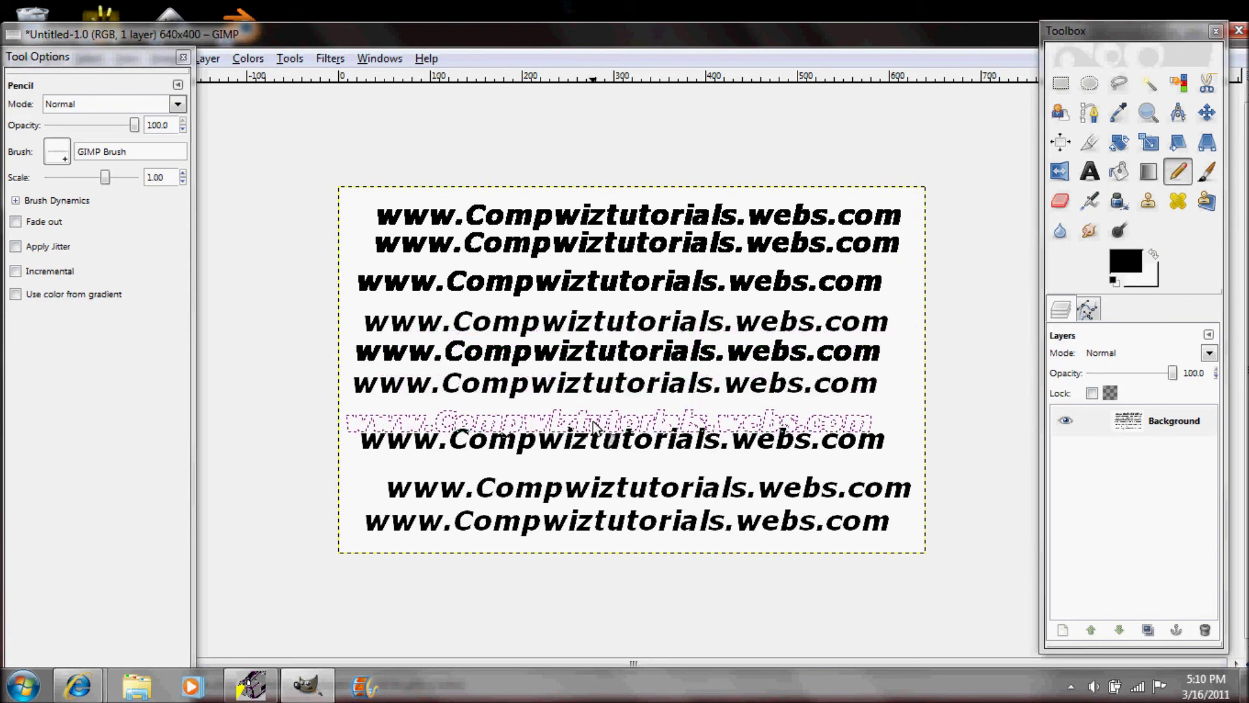
- Zoom in to compare pencil and paintbrush letter edges, then pencil-stamp another text row
{"action": "scroll", "coordinate": [594, 428], "scroll_direction": "up", "scroll_amount": 7}
{"action": "scroll", "coordinate": [582, 376], "scroll_direction": "up", "scroll_amount": 1}
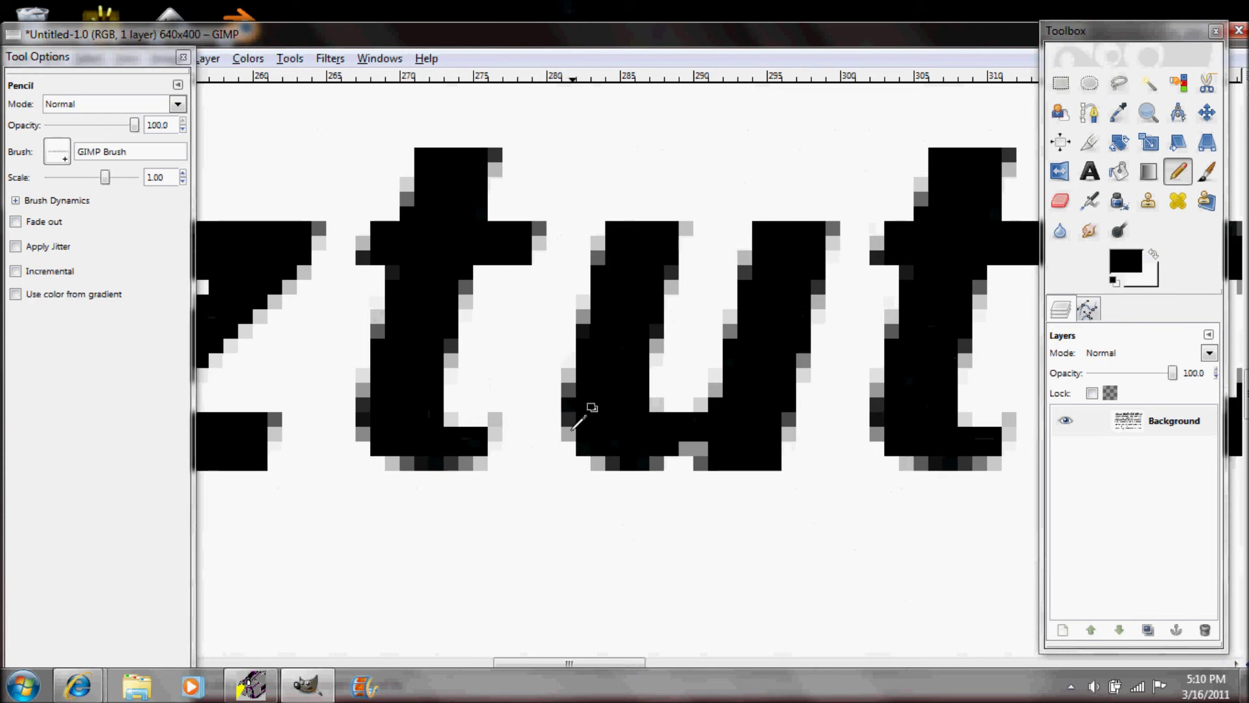
{"action": "scroll", "coordinate": [712, 426], "scroll_direction": "up", "scroll_amount": 1}
{"action": "scroll", "coordinate": [706, 420], "scroll_direction": "down", "scroll_amount": 4}
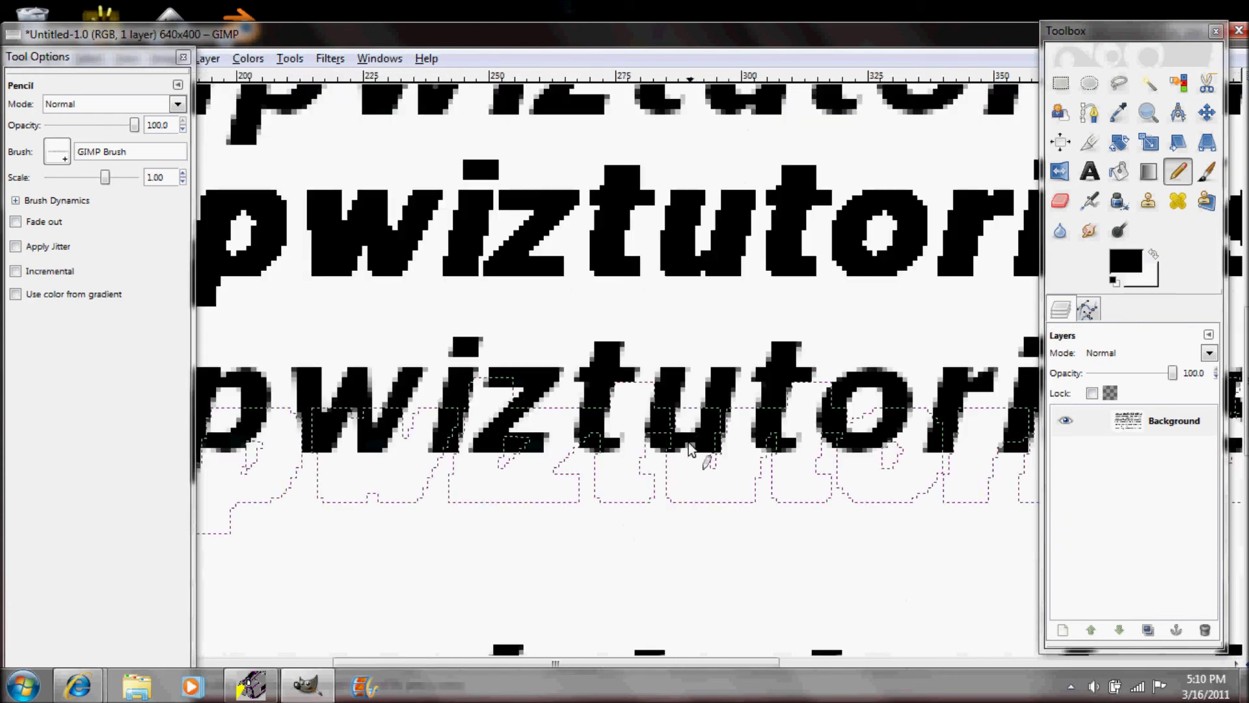
{"action": "scroll", "coordinate": [660, 432], "scroll_direction": "up", "scroll_amount": 6}
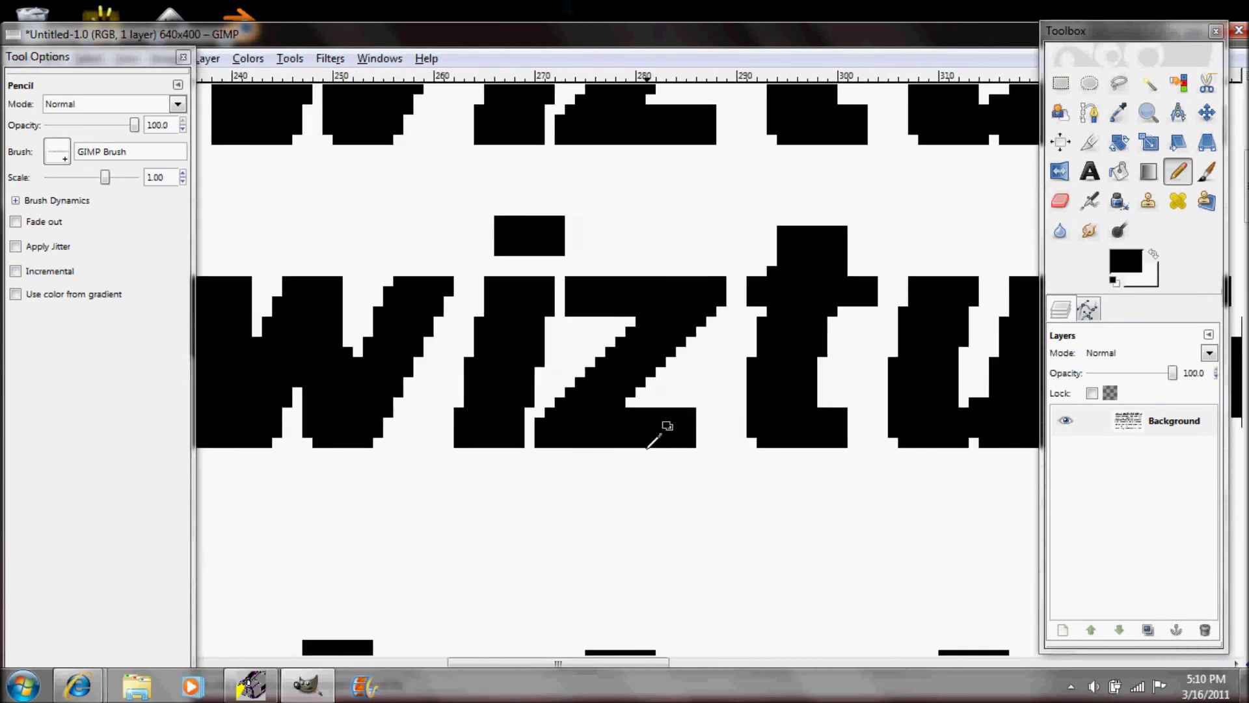
{"action": "scroll", "coordinate": [648, 447], "scroll_direction": "down", "scroll_amount": 10}
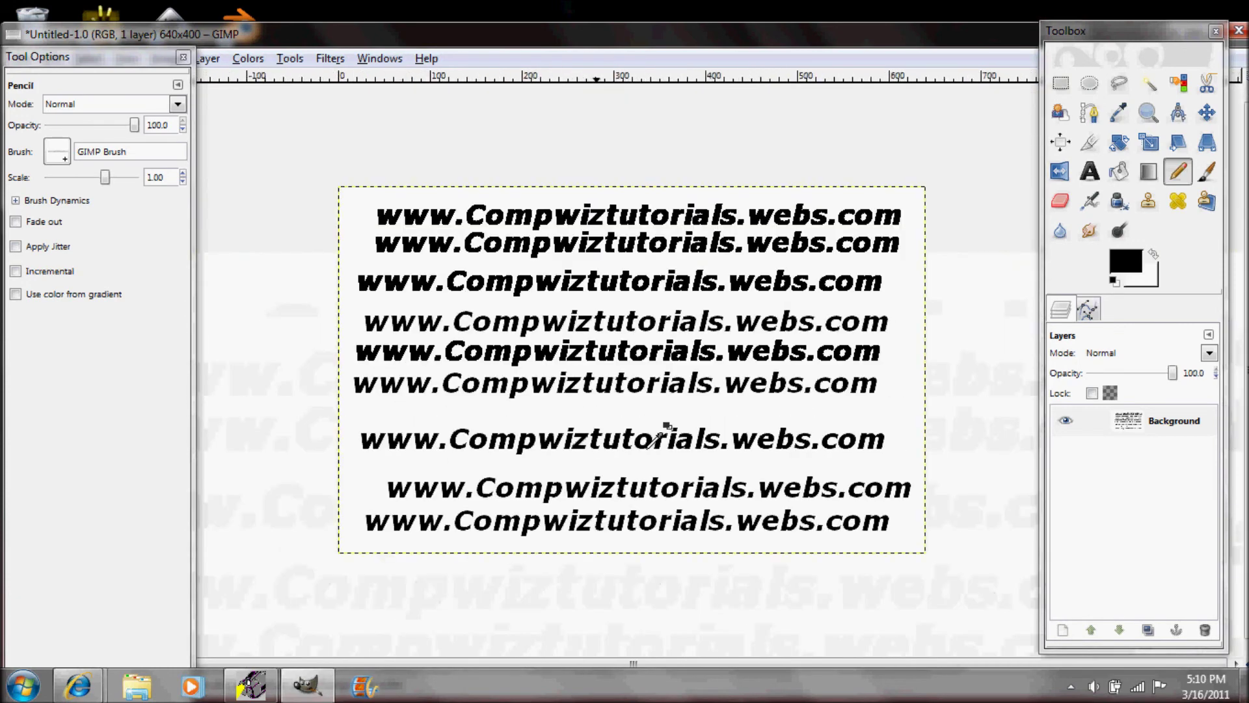
{"action": "left_click_drag", "start_coordinate": [648, 442], "coordinate": [638, 473]}
{"action": "double_click", "coordinate": [325, 36]}
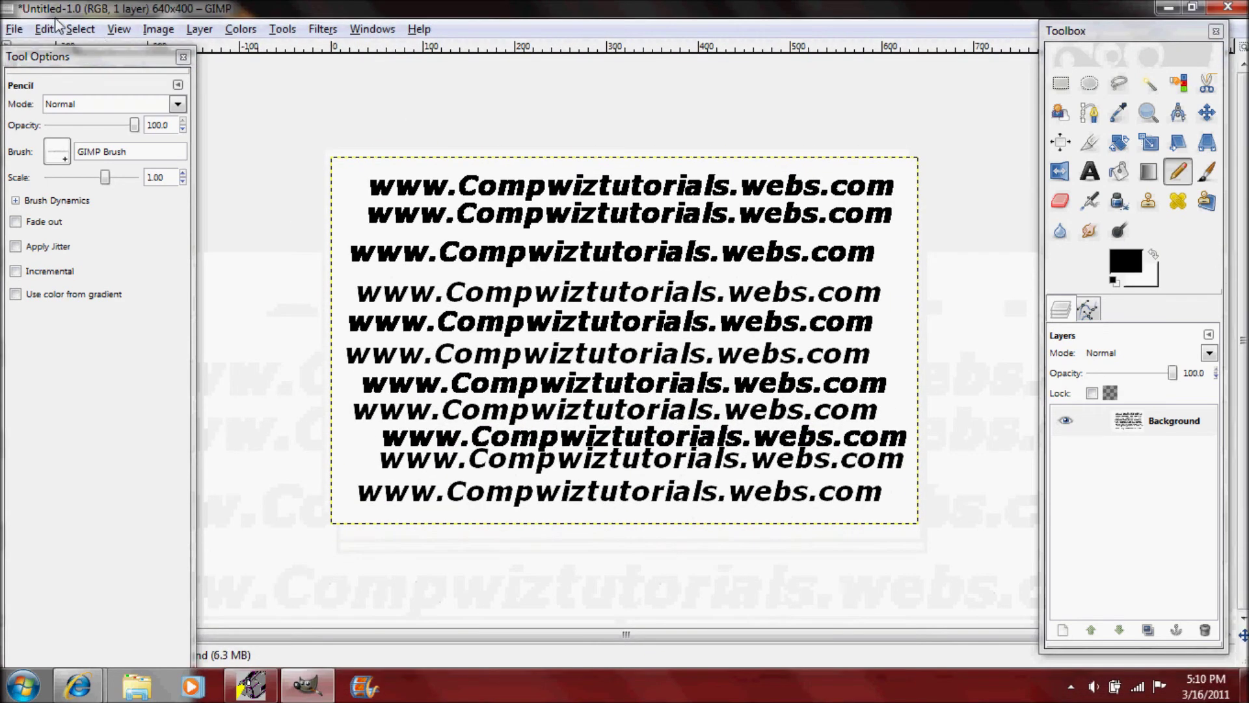
- Open green me.xcf from File > Open Recent and maximize its window
{"action": "left_click", "coordinate": [13, 29]}
{"action": "mouse_move", "coordinate": [103, 146]}
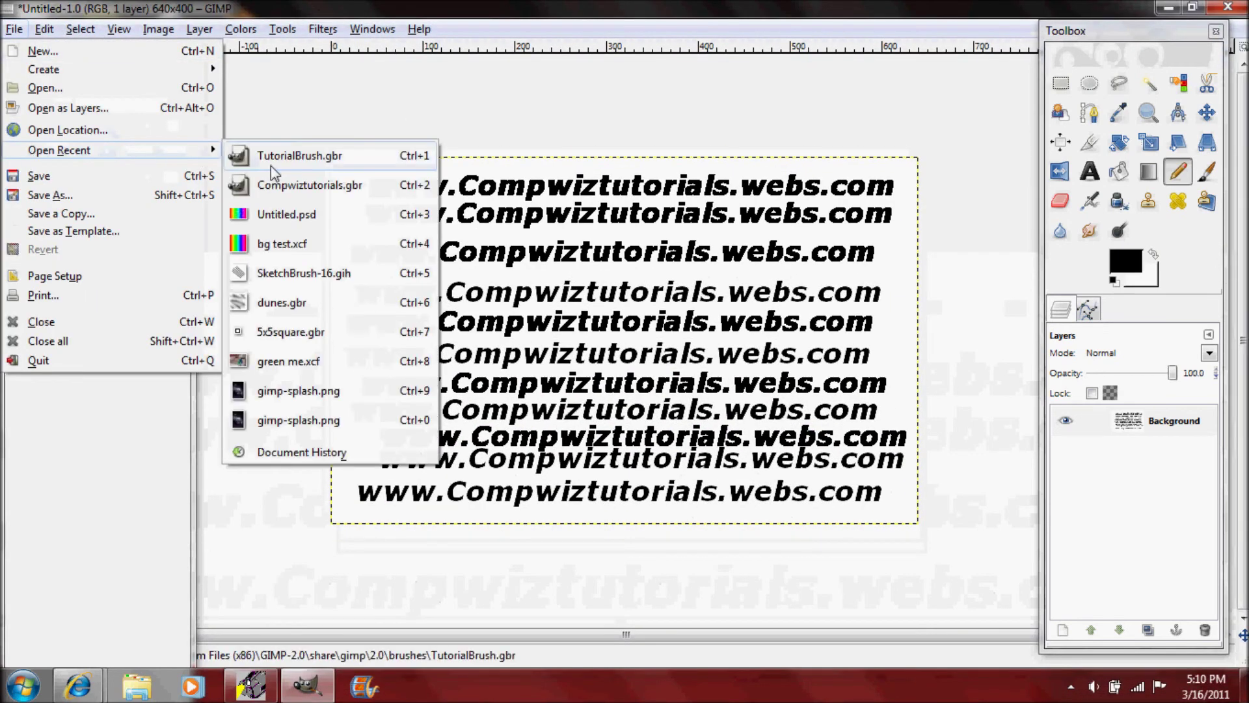
{"action": "left_click", "coordinate": [288, 361]}
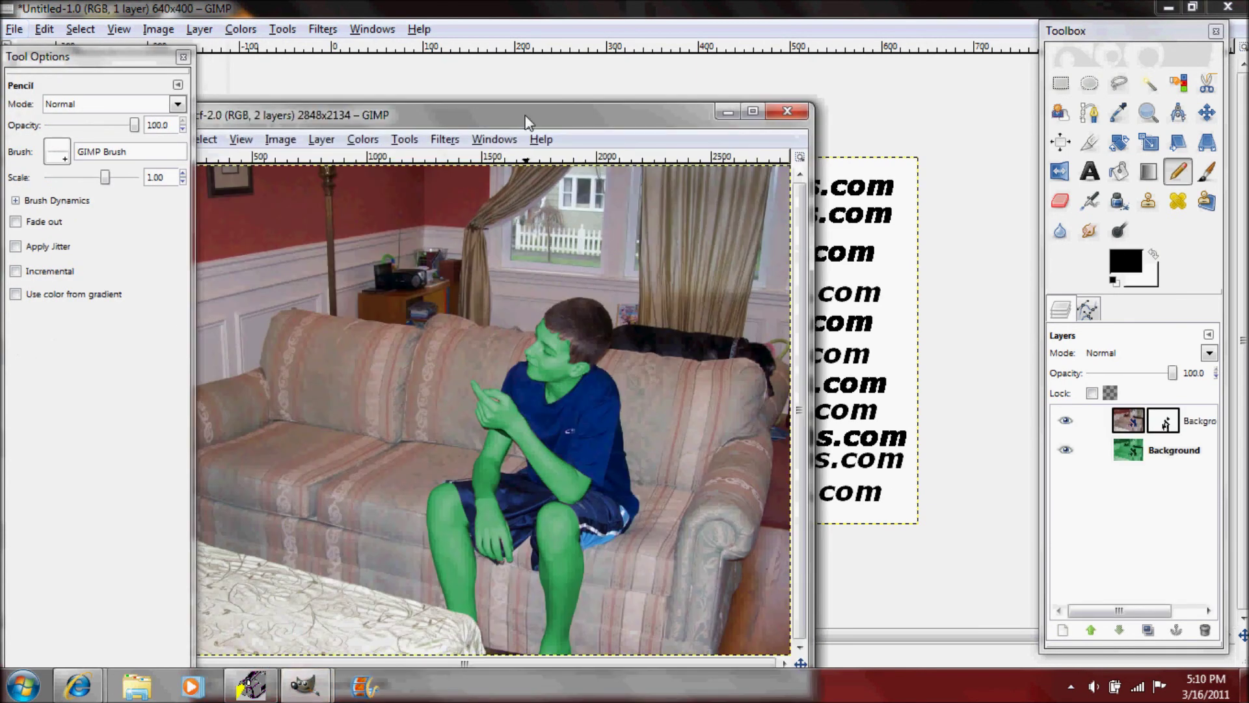
{"action": "double_click", "coordinate": [526, 120]}
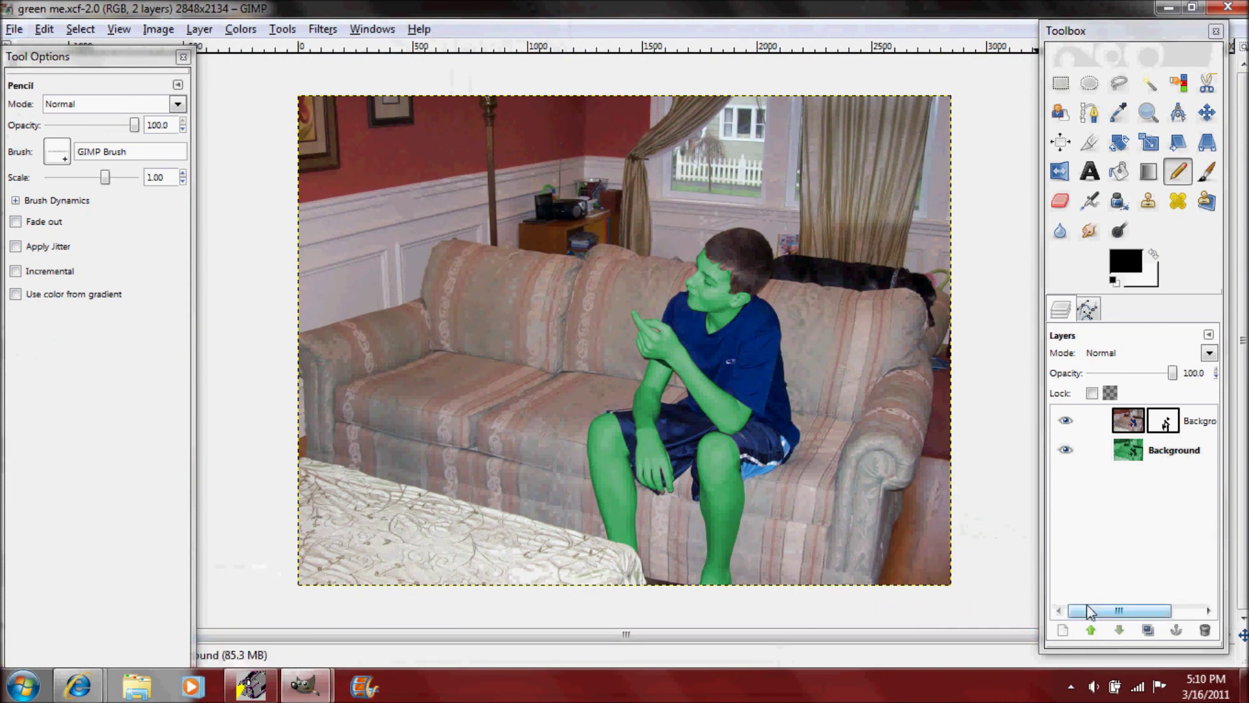
- Add a new layer above Background copy and stamp the text bottom-right at brush scale 1.81
{"action": "left_click", "coordinate": [1131, 425]}
{"action": "left_click", "coordinate": [1062, 629]}
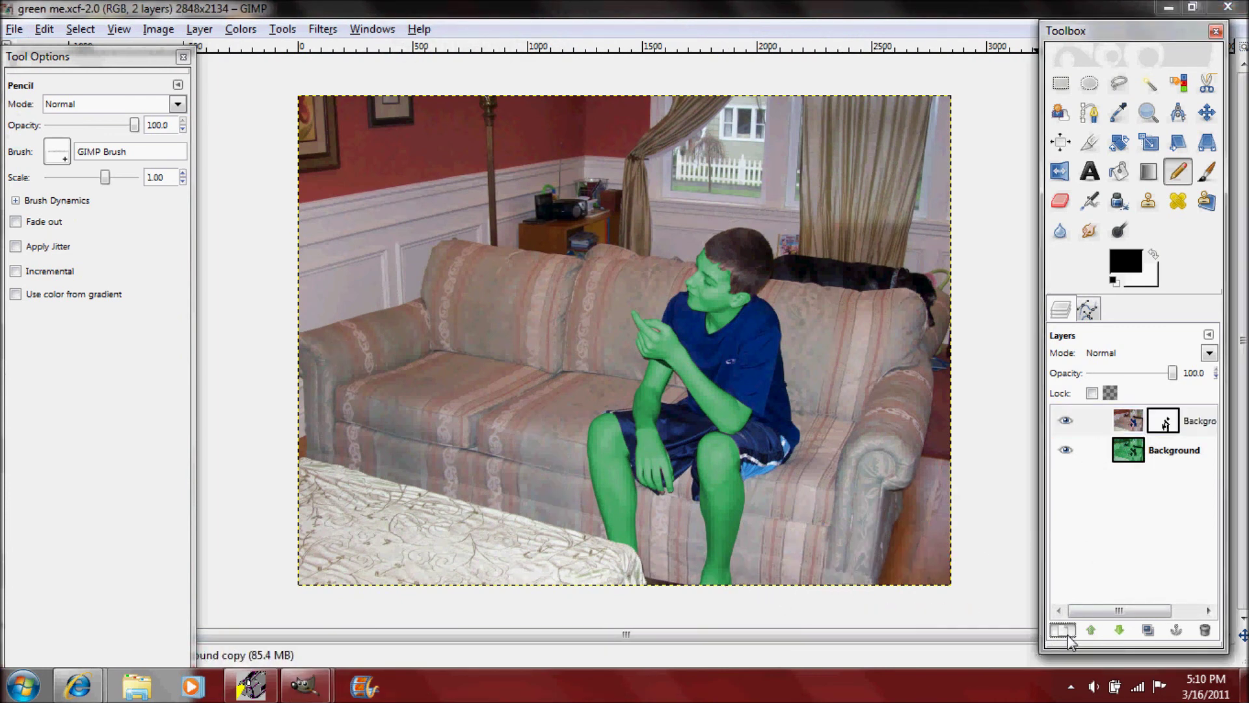
{"action": "left_click", "coordinate": [269, 426]}
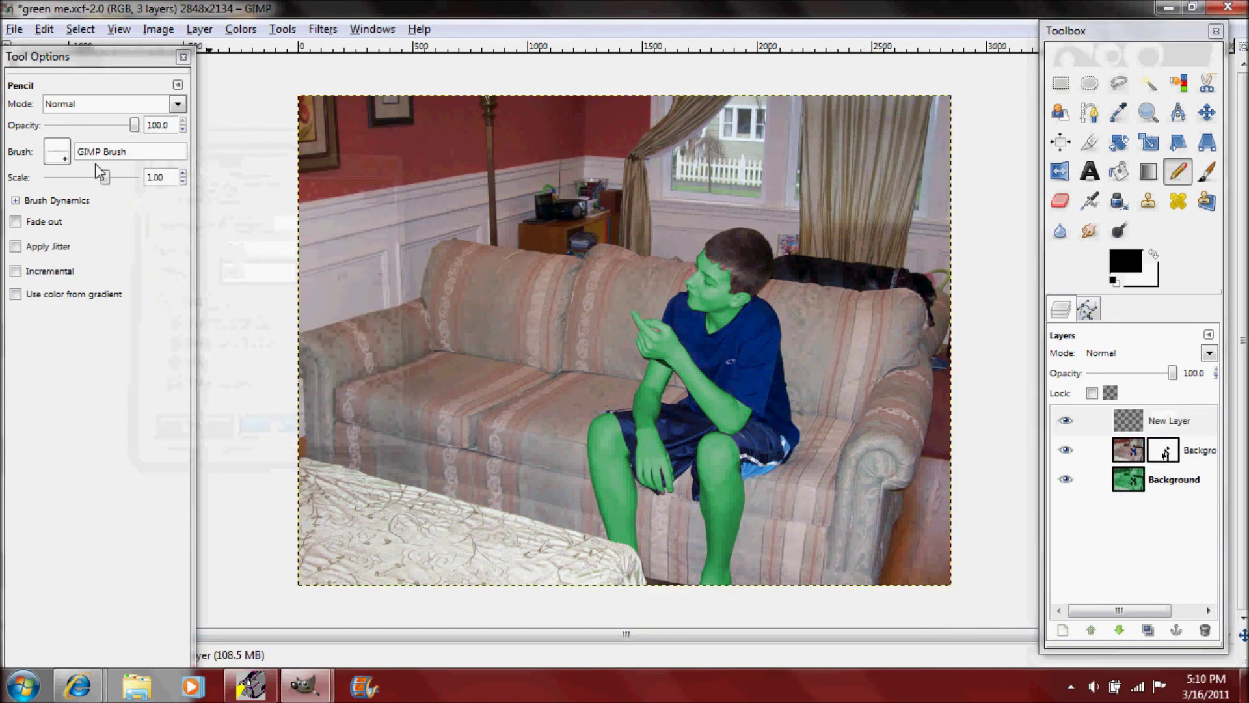
{"action": "left_click_drag", "start_coordinate": [104, 174], "coordinate": [109, 179]}
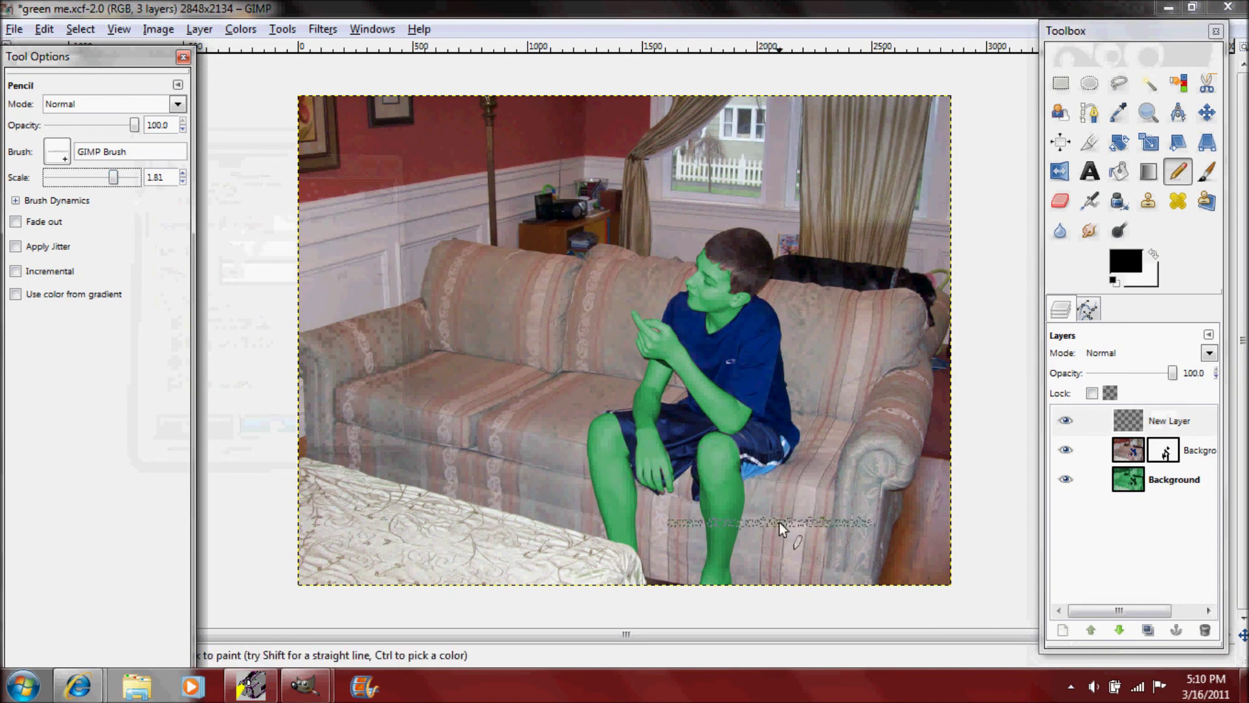
{"action": "left_click", "coordinate": [809, 557]}
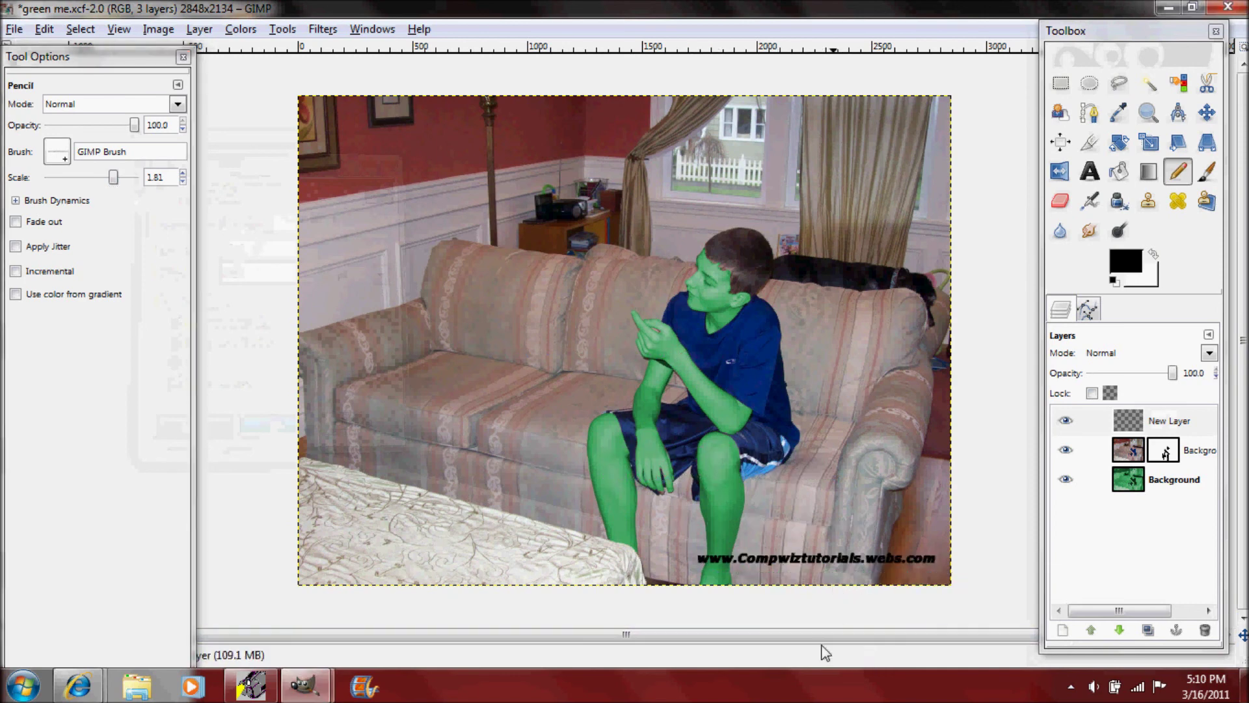
{"action": "left_click", "coordinate": [811, 571]}
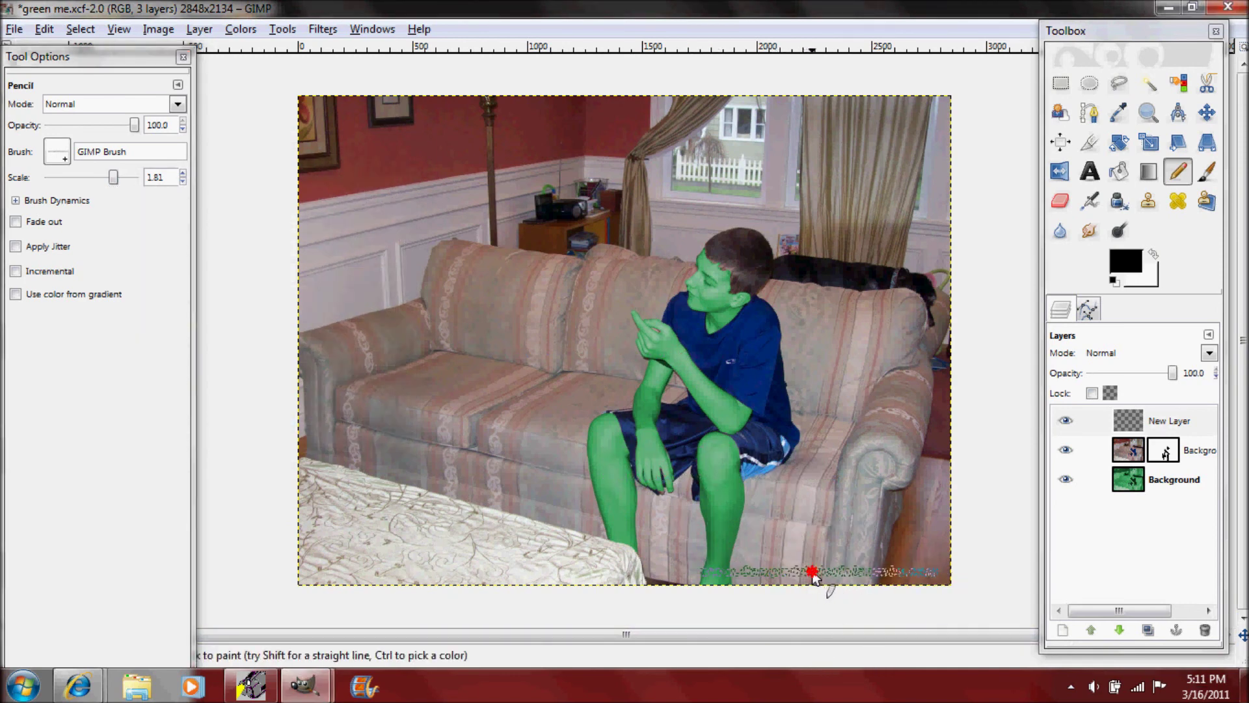
- Save green me with File > Save, then minimize it to return to Untitled-1.0
{"action": "left_click", "coordinate": [12, 30]}
{"action": "left_click", "coordinate": [83, 176]}
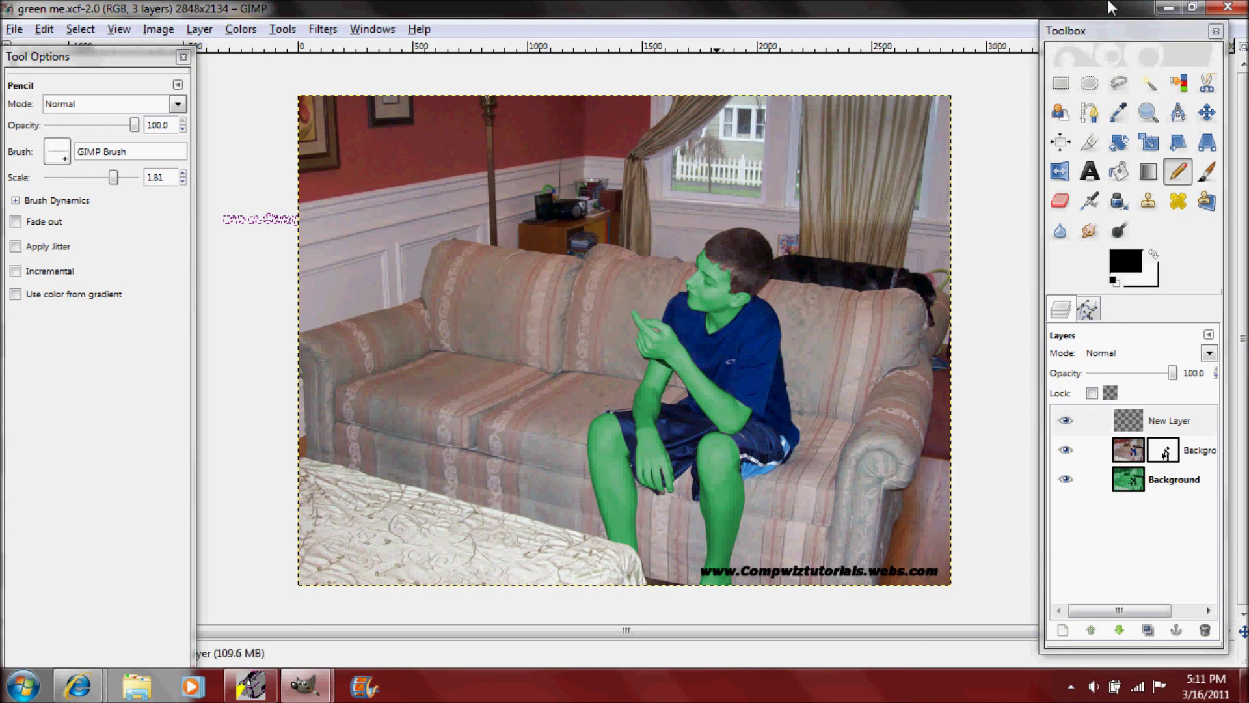
{"action": "left_click", "coordinate": [1173, 7]}
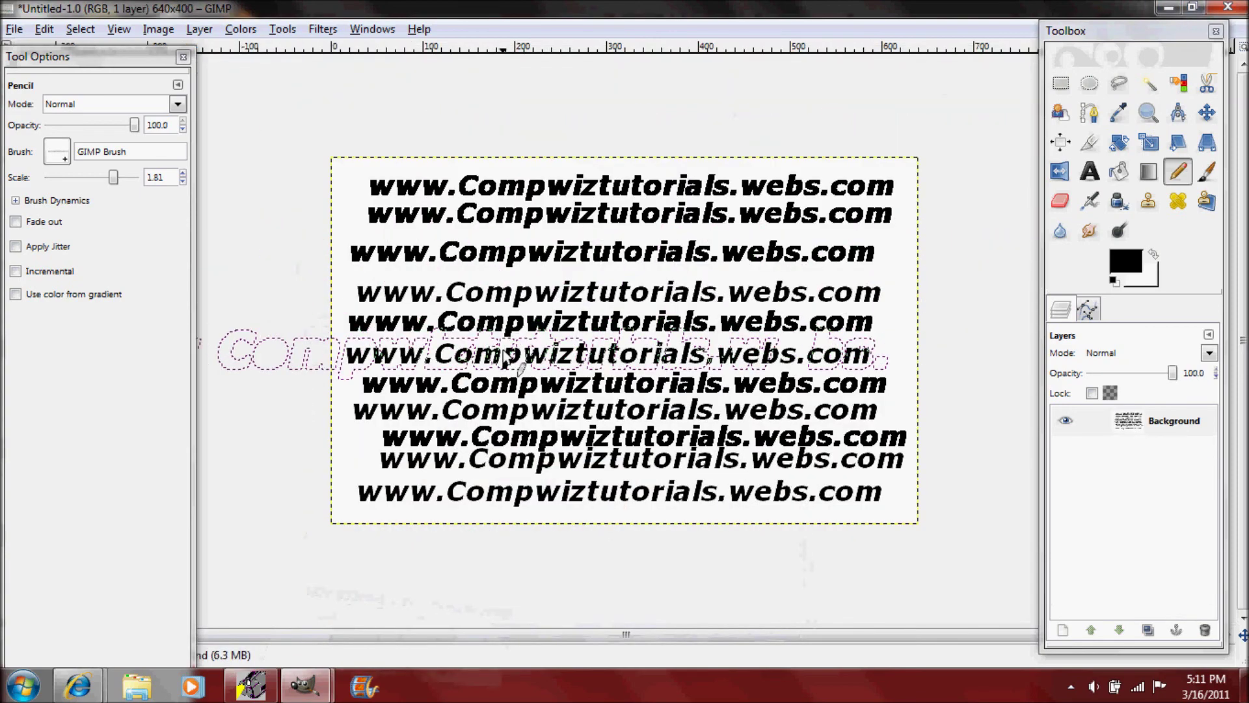